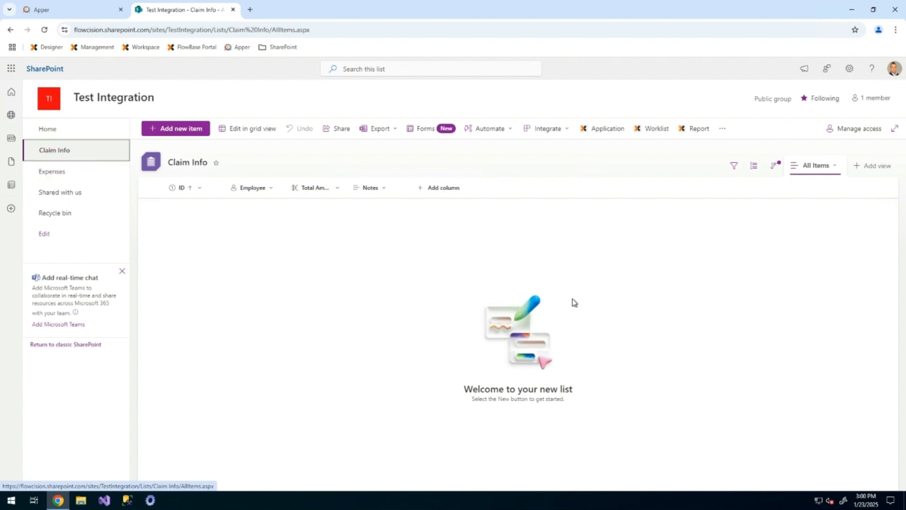
- Examine the SmartObjects in the Claim Info list's K2 application and close that page to return to Apper
left_click(610, 128)
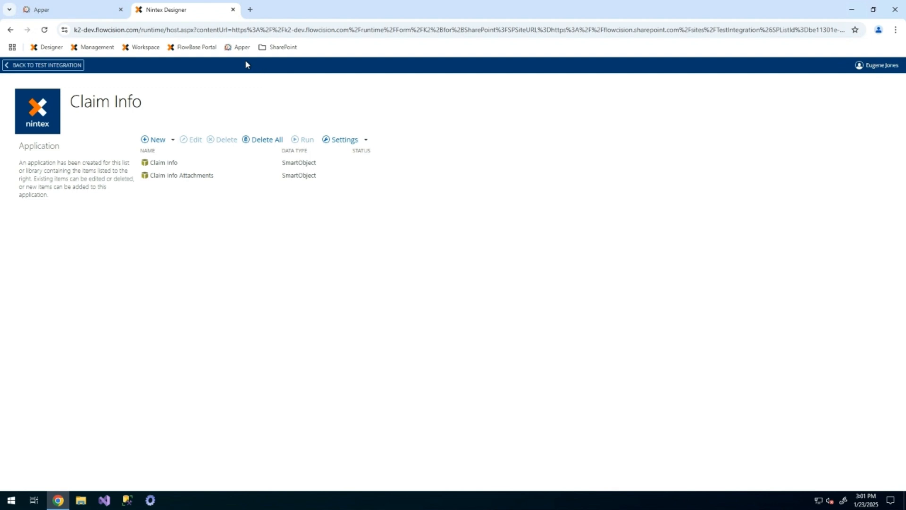
left_click(233, 10)
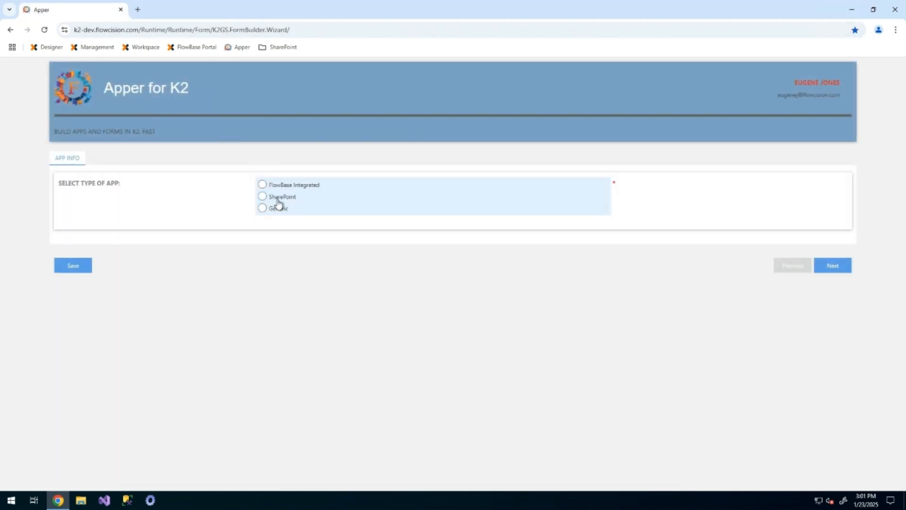
left_click(263, 196)
left_click(292, 253)
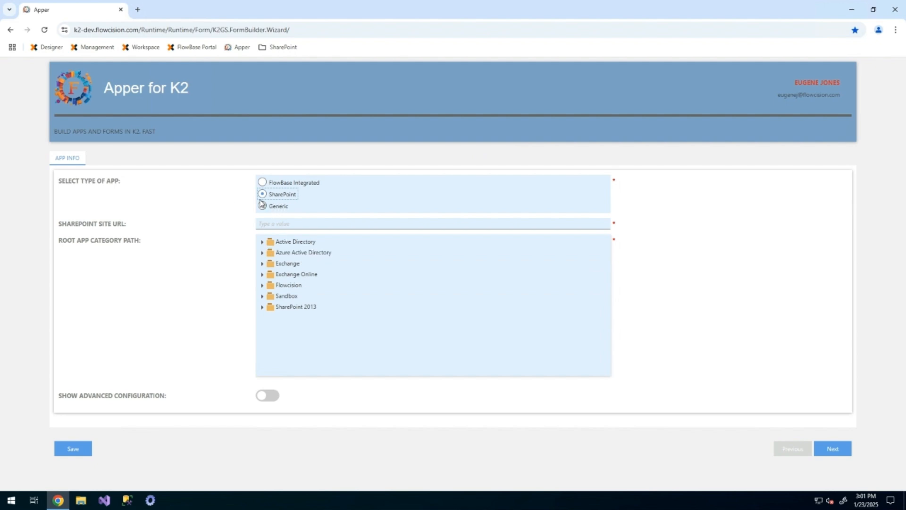
left_click(303, 223)
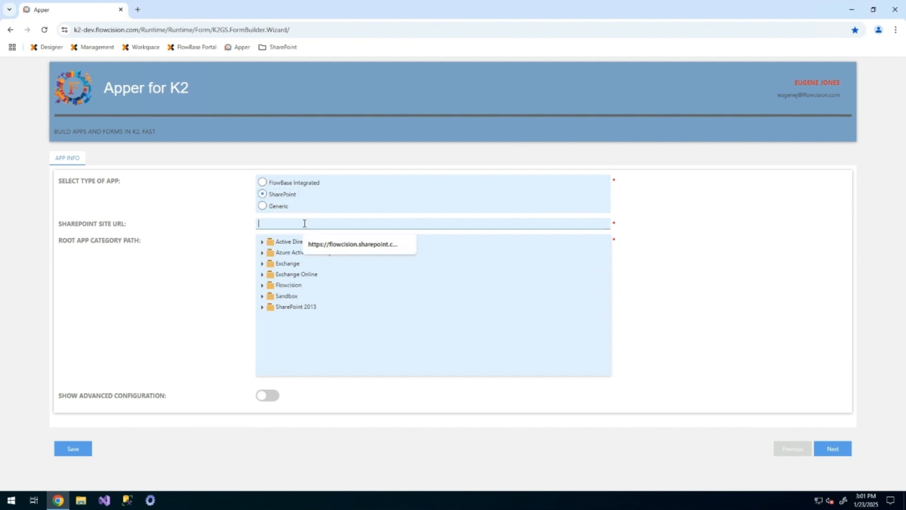
key("Down")
key("Return")
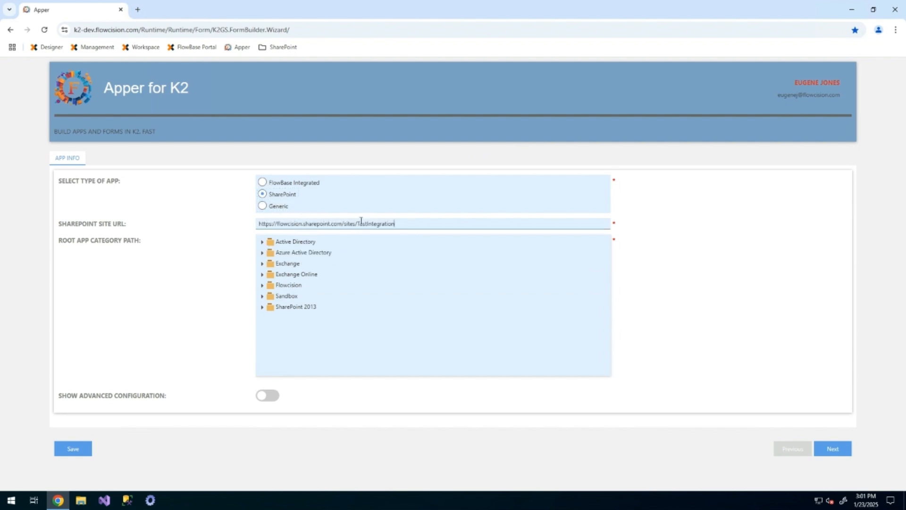
- Set the root app category path to Claim Info in the testintegration site's Lists under SharePoint 2013, and continue to the form information
left_click(262, 307)
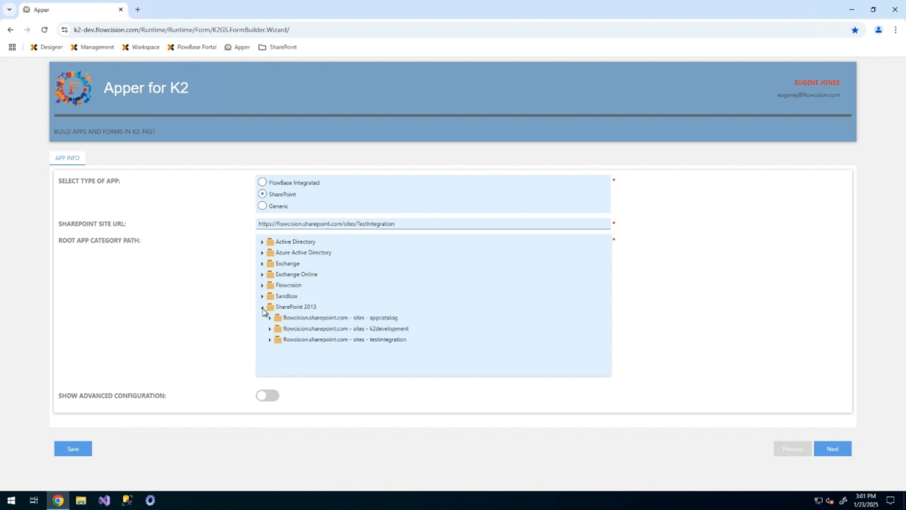
left_click(271, 340)
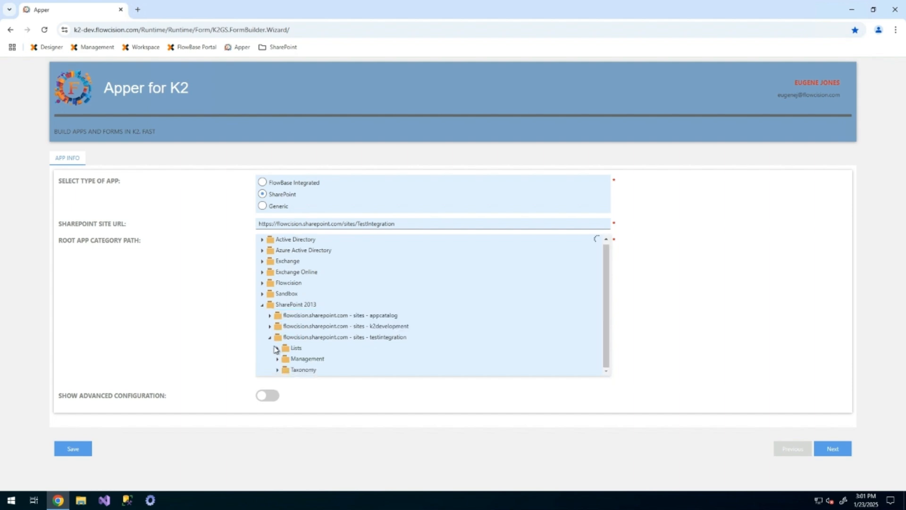
left_click(276, 348)
left_click(310, 316)
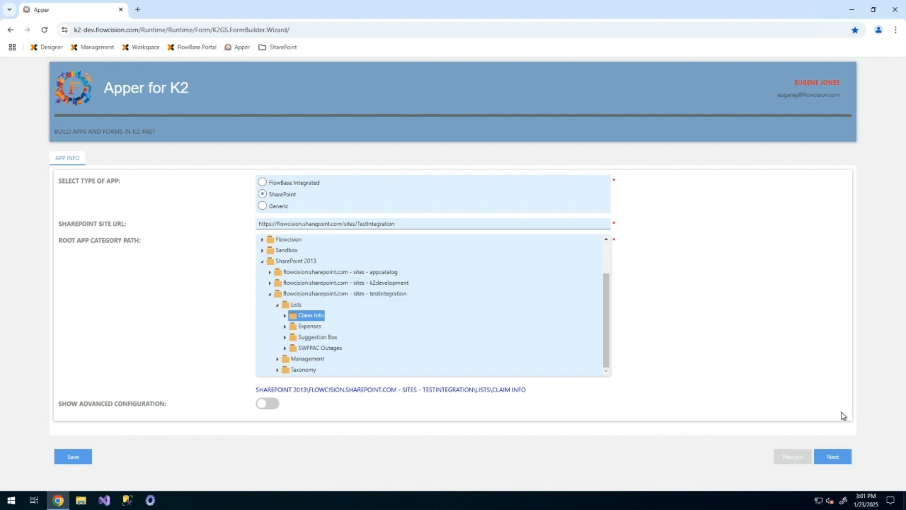
left_click(832, 458)
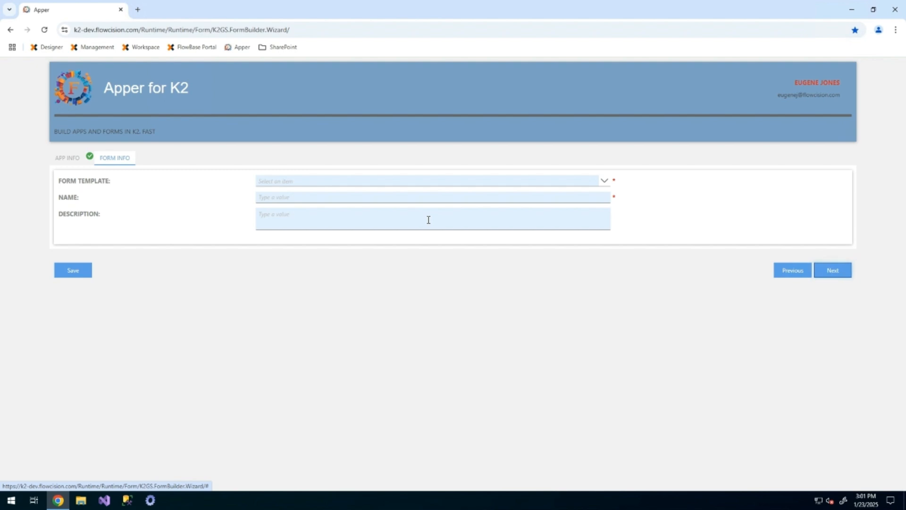
- Set the form template to List Forms - New, Edit and Display, name Expense Reimbursement Request, description "Submit requests for reimbursement for work related expenses"
left_click(414, 181)
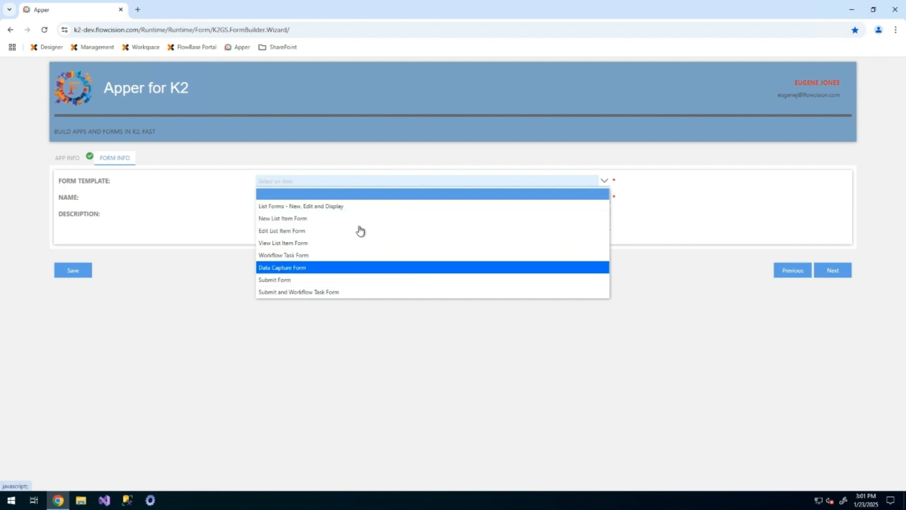
left_click(352, 208)
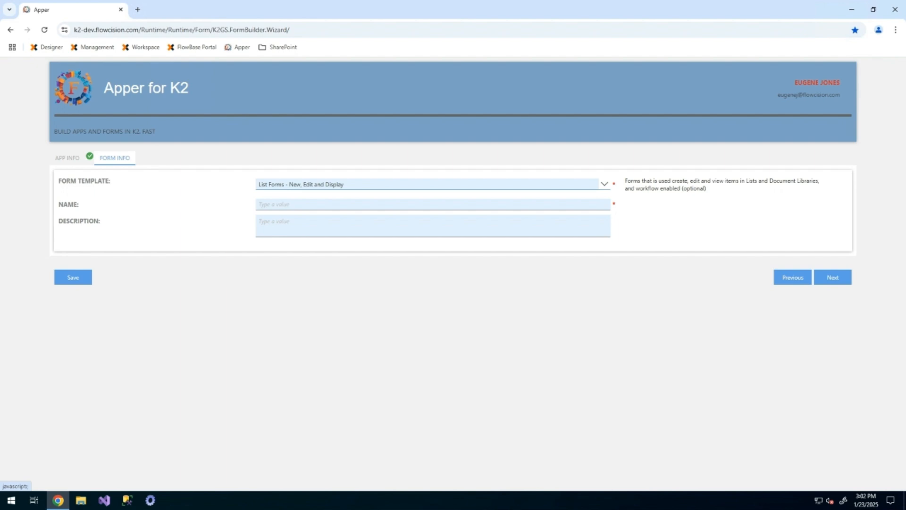
type("Expense Reimbursement Request")
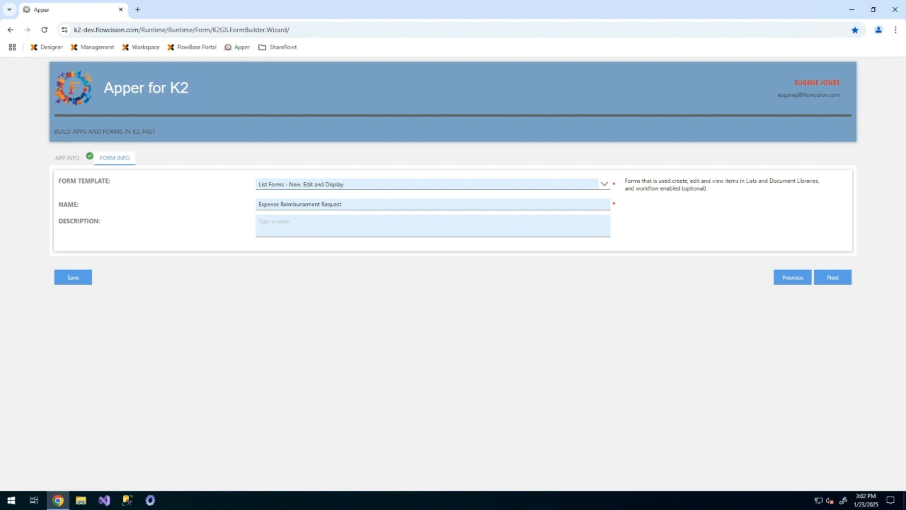
key("Tab")
type("Submit requests for reimbursement for work related expenses")
left_click(831, 277)
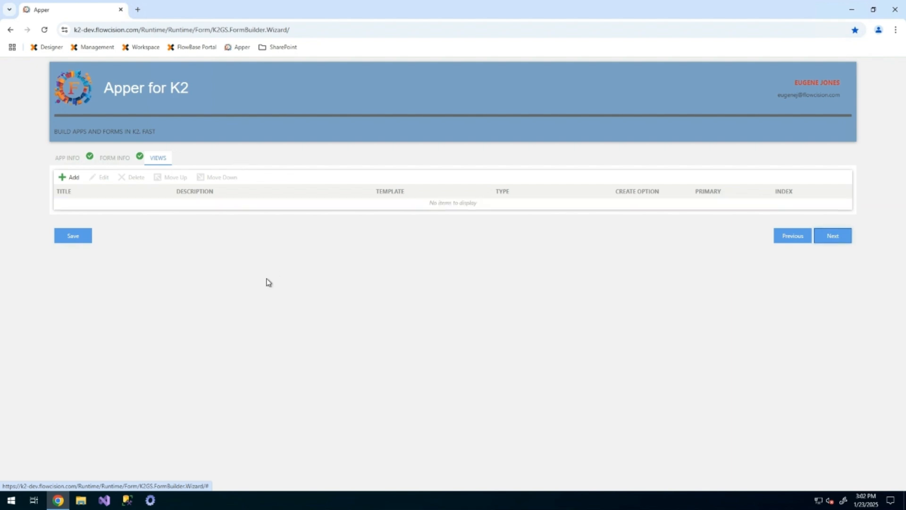
- Add a view based on the existing Claim Info SmartObject, finding it by searching for "claim info"
left_click(70, 177)
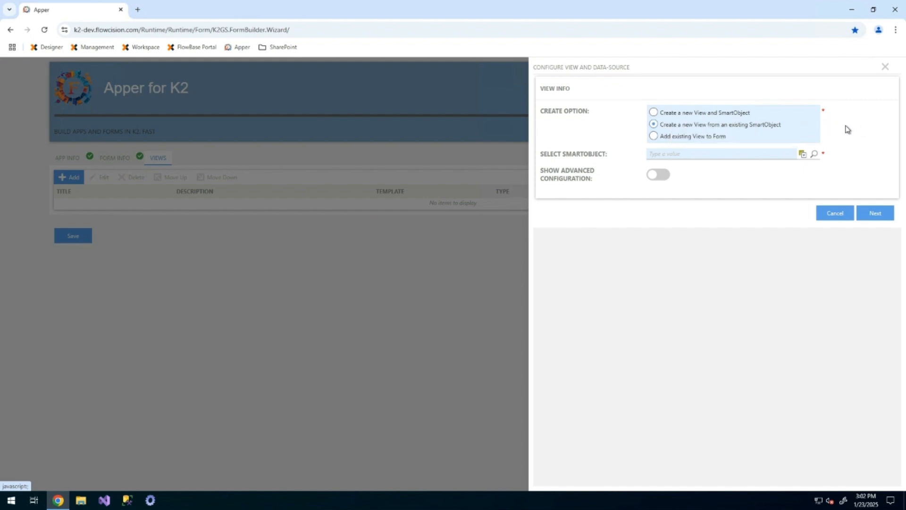
left_click(811, 158)
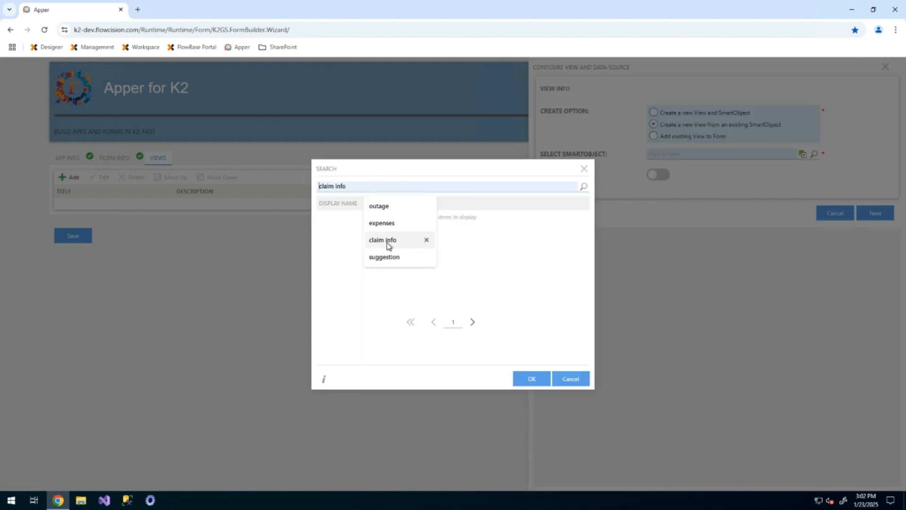
left_click(386, 240)
left_click(583, 187)
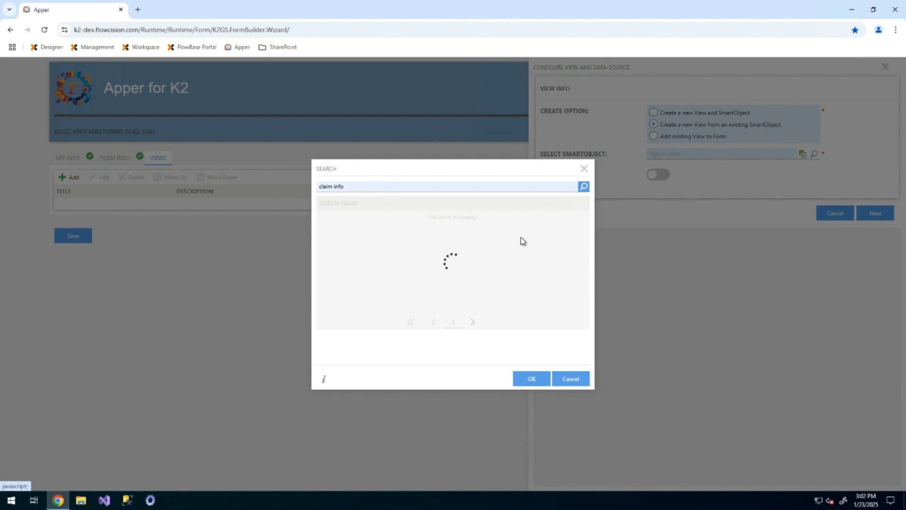
left_click(464, 218)
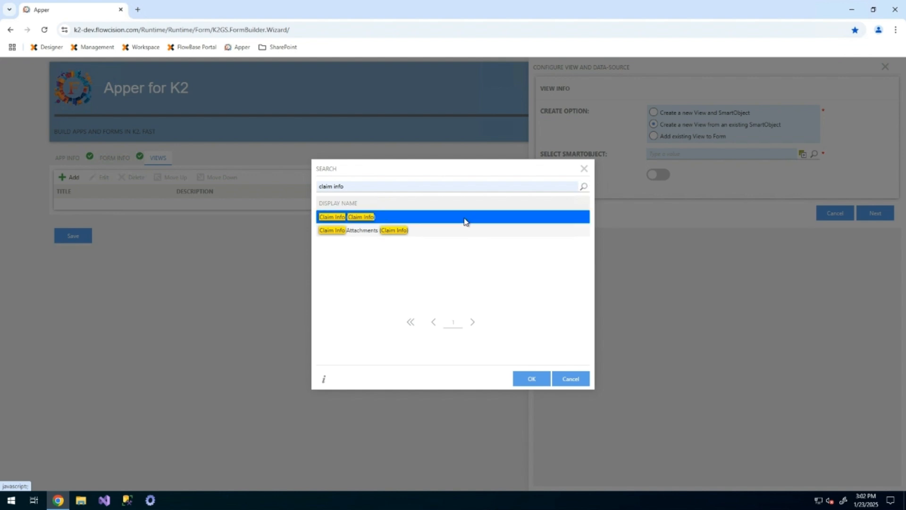
left_click(530, 378)
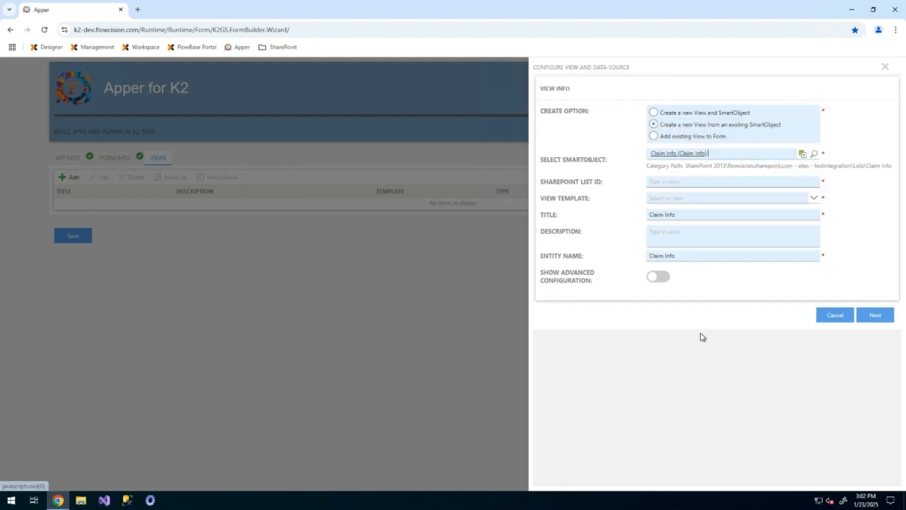
- Give the Claim Info view SharePoint list ID be11301e-3a71-412e-a07f-7000ac942f81 and the Item View - 4 Column template
left_click(683, 179)
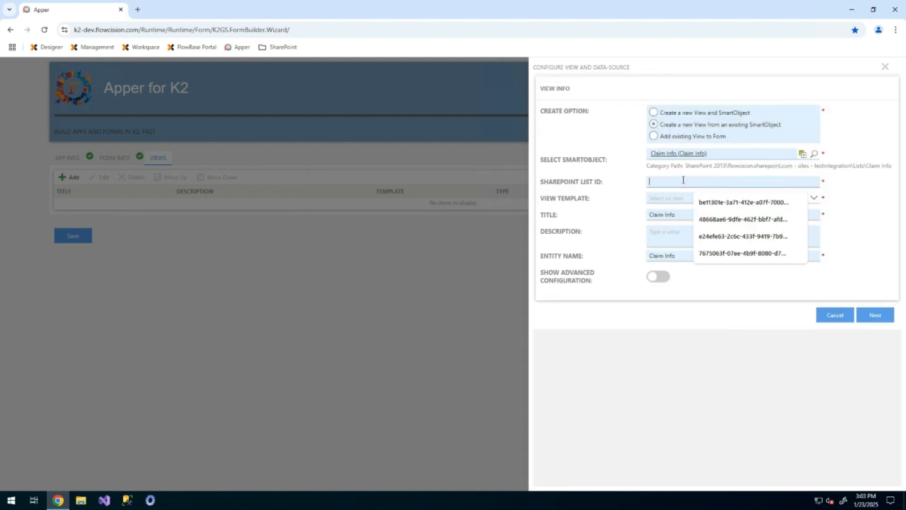
key("Down")
key("Return")
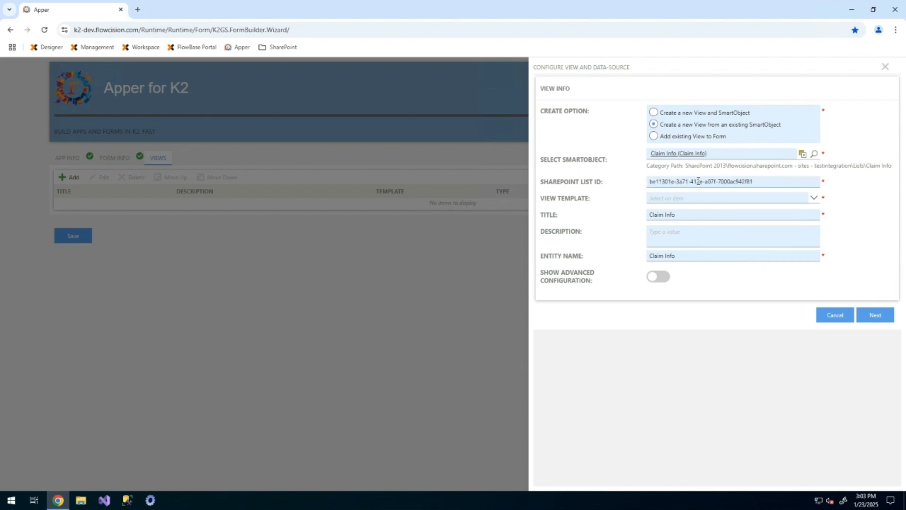
left_click(681, 199)
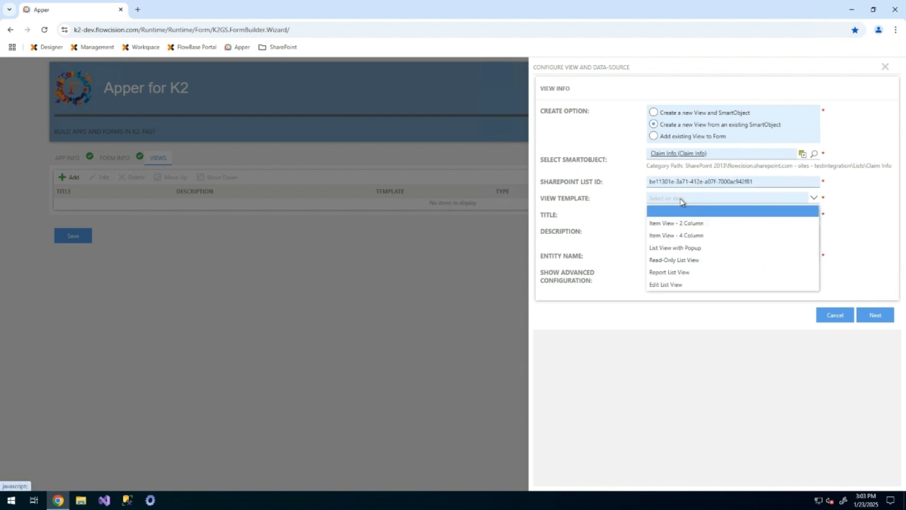
left_click(688, 235)
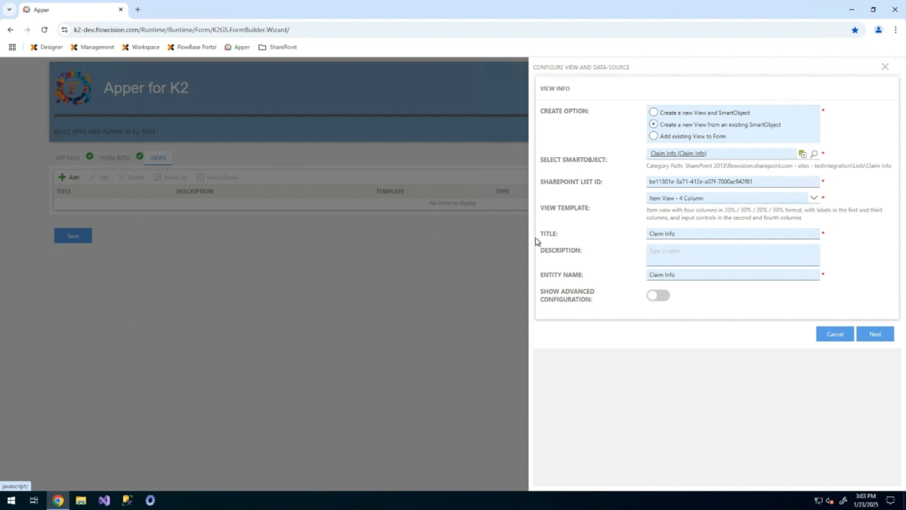
- Describe the Claim Info view as "Information about the expenses for whom reimbursement are being requested" and submit it with its SharePoint data source
left_click(698, 251)
type("Information about the expenses for whom reimbursement are being requested")
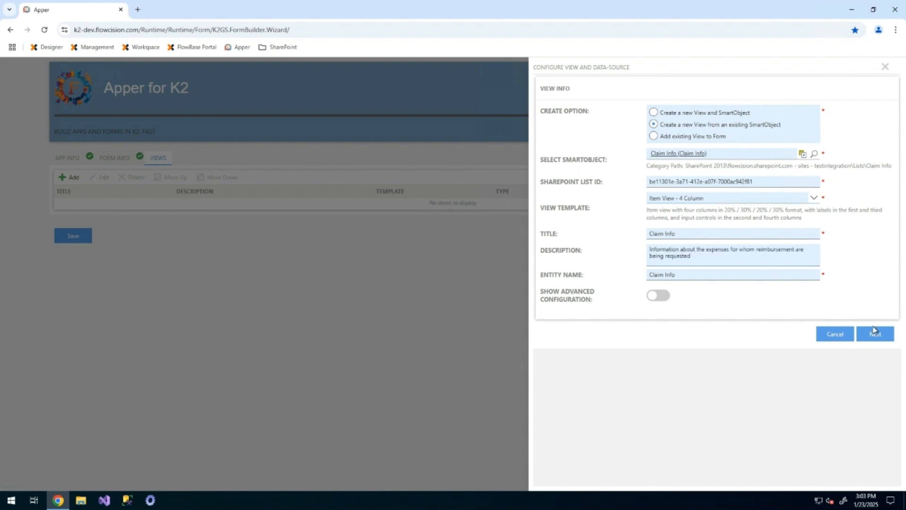
left_click(873, 334)
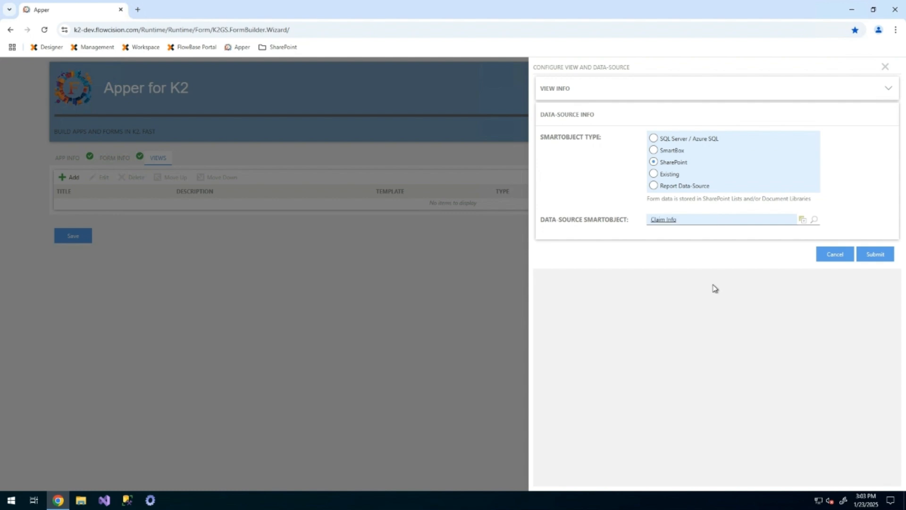
left_click(873, 256)
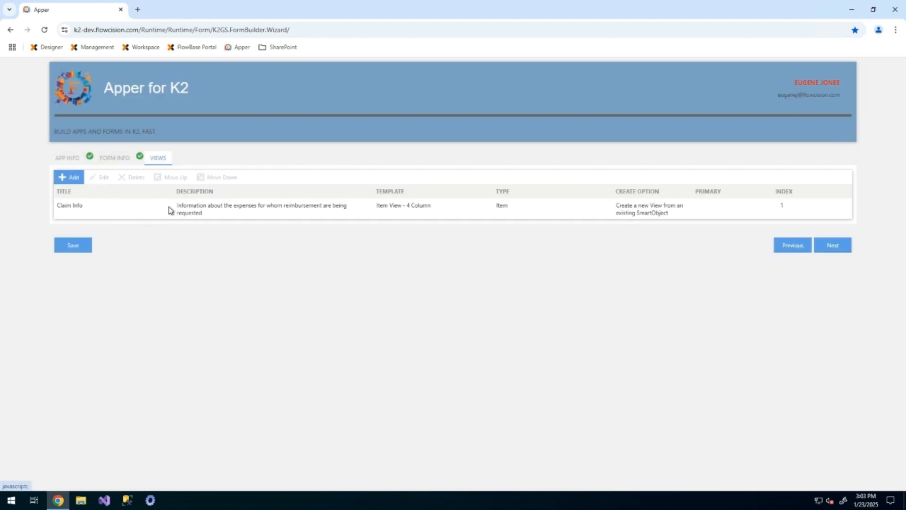
- Add a second view based on the existing Expenses SmartObject, finding it by searching for "expenses"
left_click(72, 181)
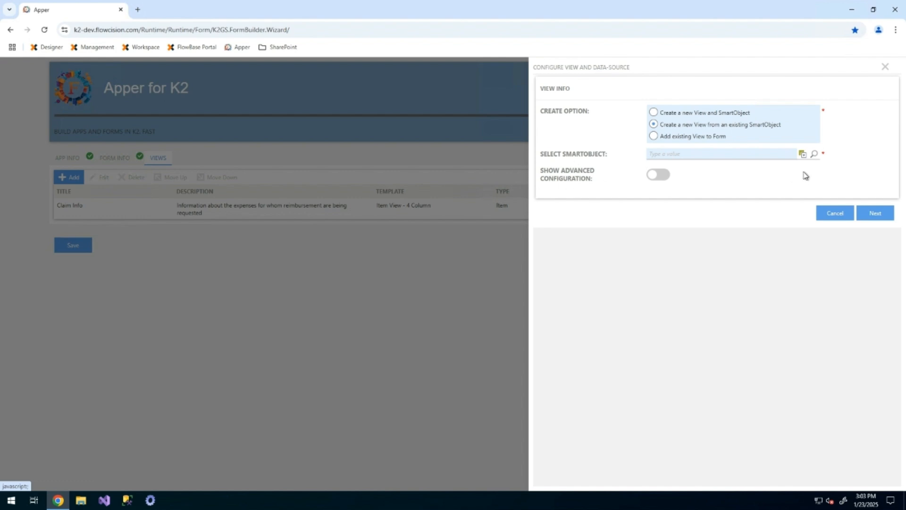
left_click(815, 154)
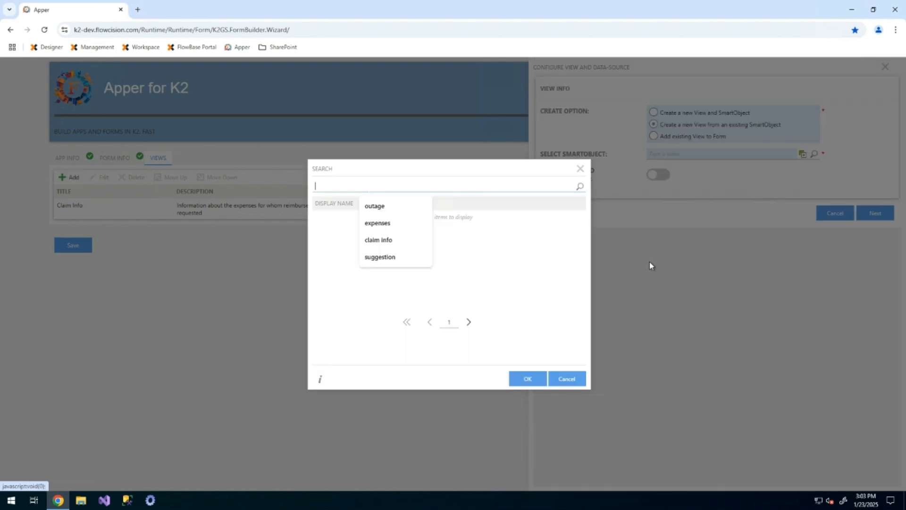
left_click(383, 224)
left_click(580, 187)
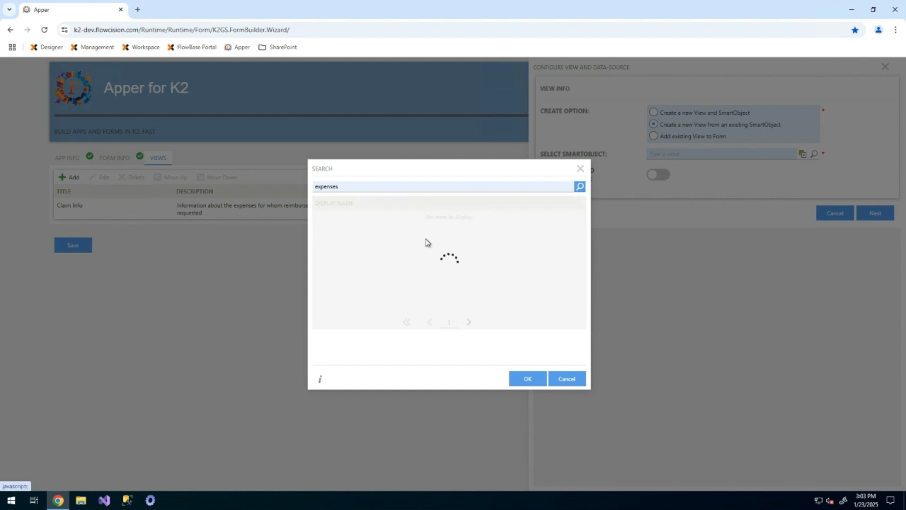
left_click(397, 216)
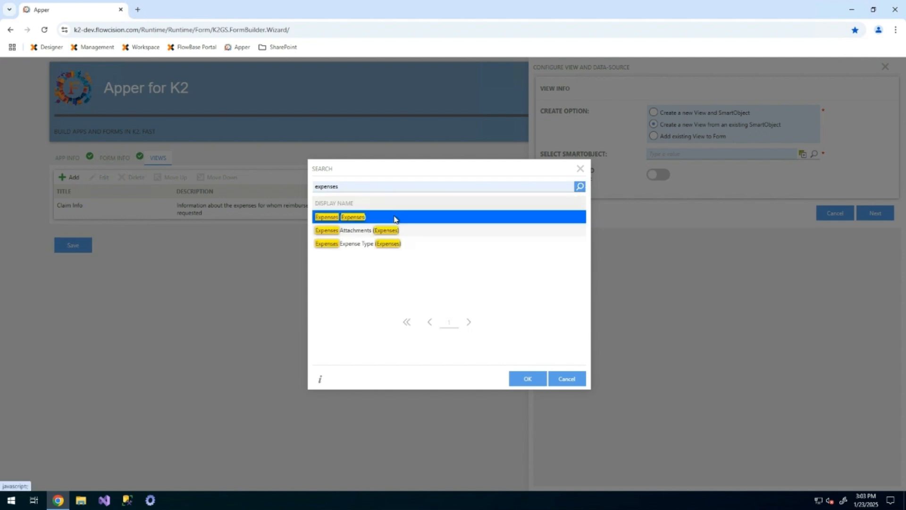
left_click(527, 378)
- Give the Expenses view SharePoint list ID 48668ae6-9dfe-462f-bbf7-afda08c21eb9 and the List View with Popup template
left_click(681, 181)
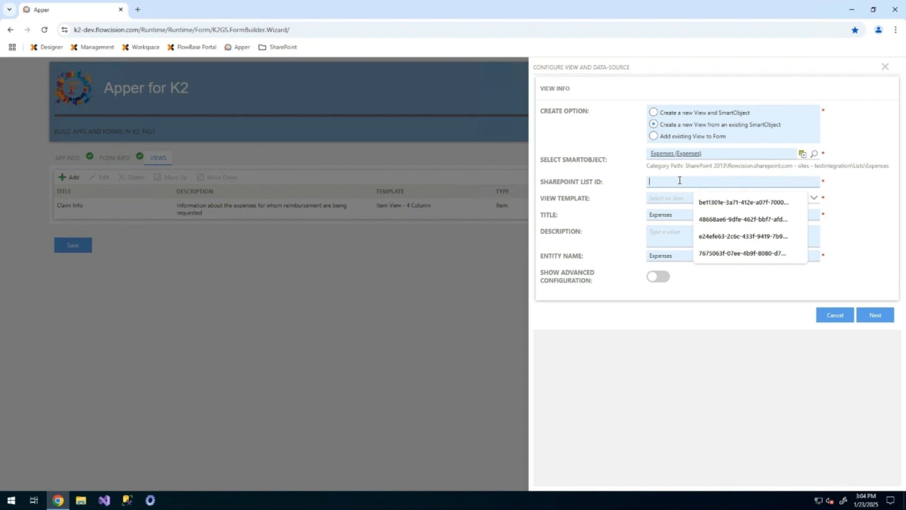
type("48668ae6-5dfe-462f-bbf7-afda08c21eb9")
left_click(683, 199)
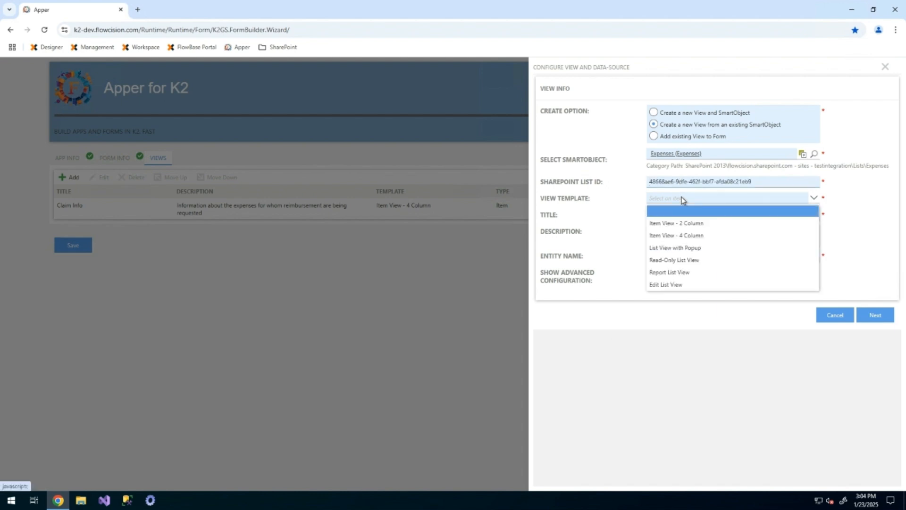
left_click(699, 251)
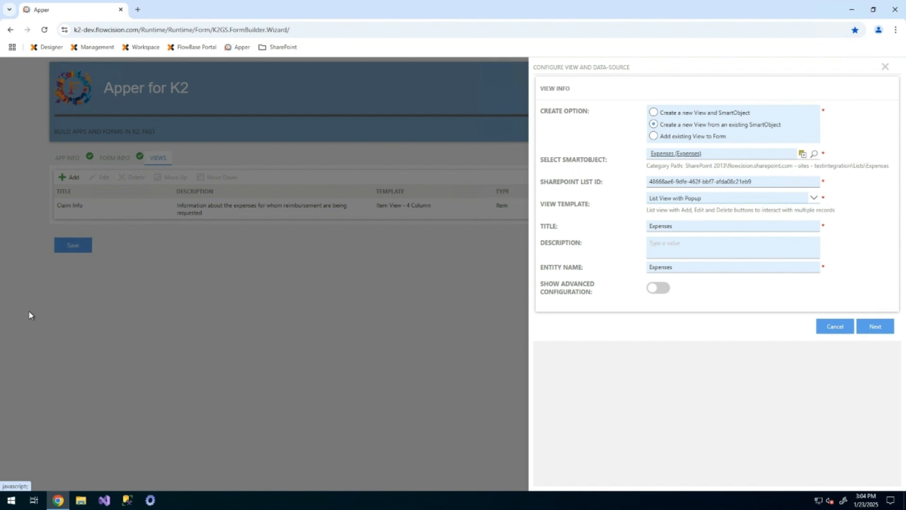
- Describe the Expenses view as "List of expenses to be reimbursed" and submit it with its SharePoint data source
left_click(716, 251)
type("List of expenses to be reimbursed")
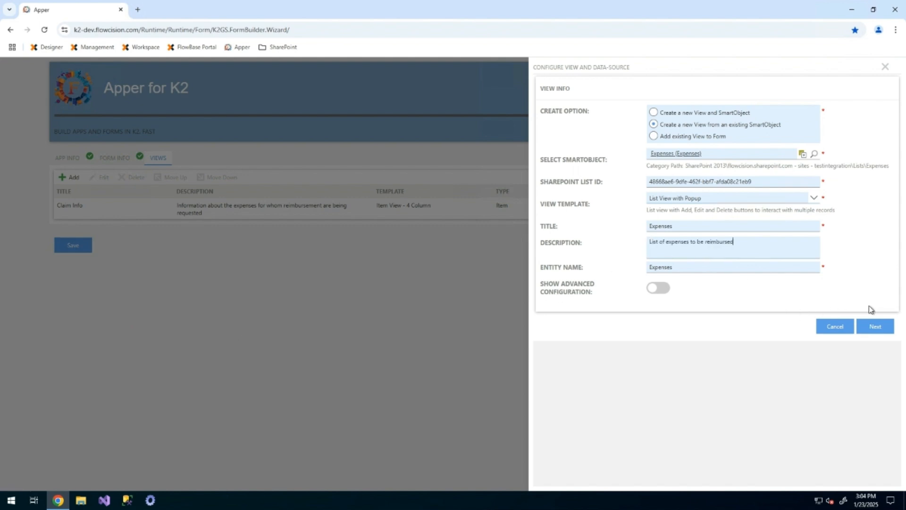
left_click(875, 326)
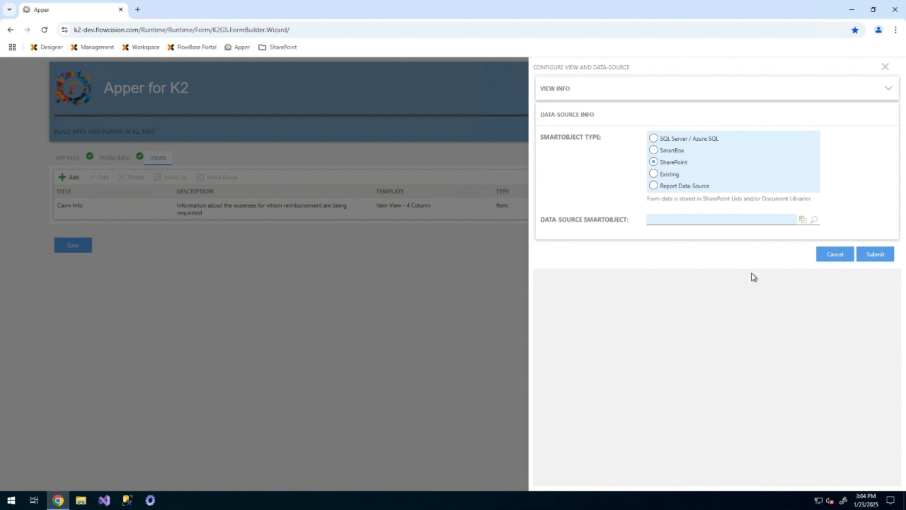
left_click(886, 255)
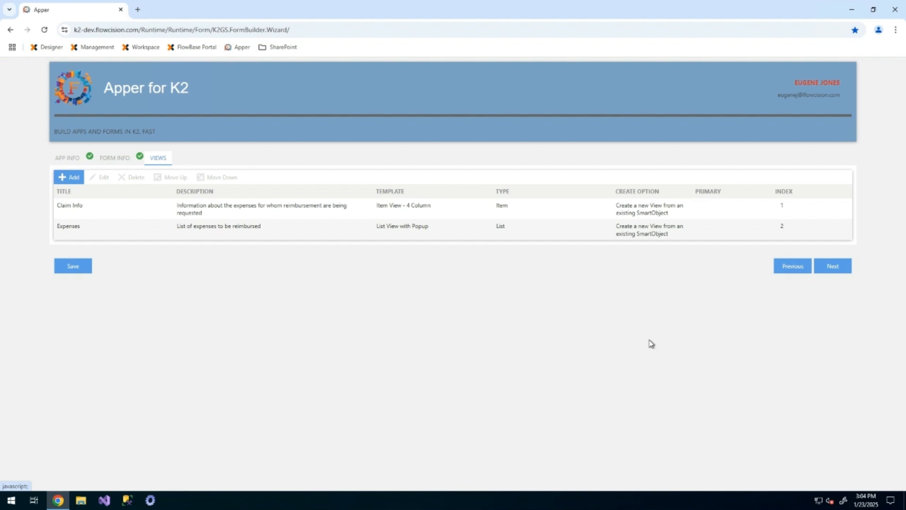
- Advance to the data definition stage and bring up the available SmartObject fields for the Claim Info view
left_click(833, 266)
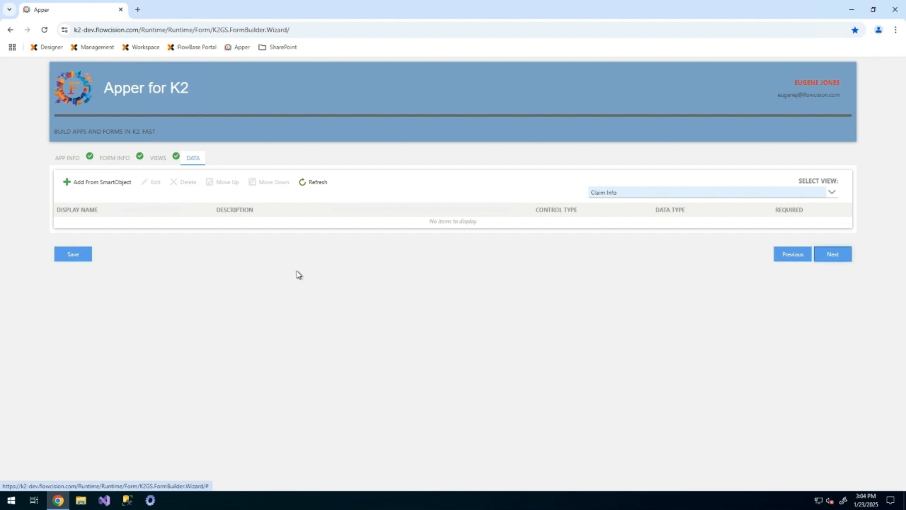
left_click(628, 193)
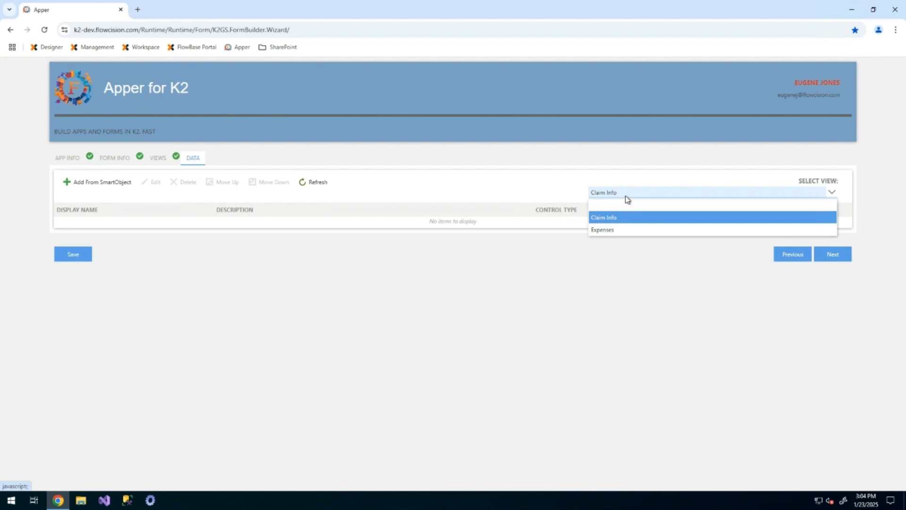
left_click(627, 194)
left_click(92, 189)
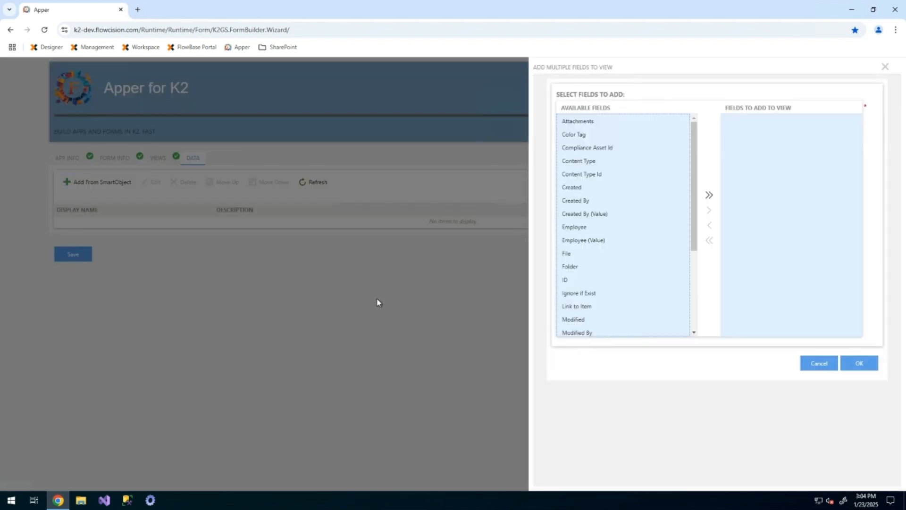
scroll(627, 139, "down", 3)
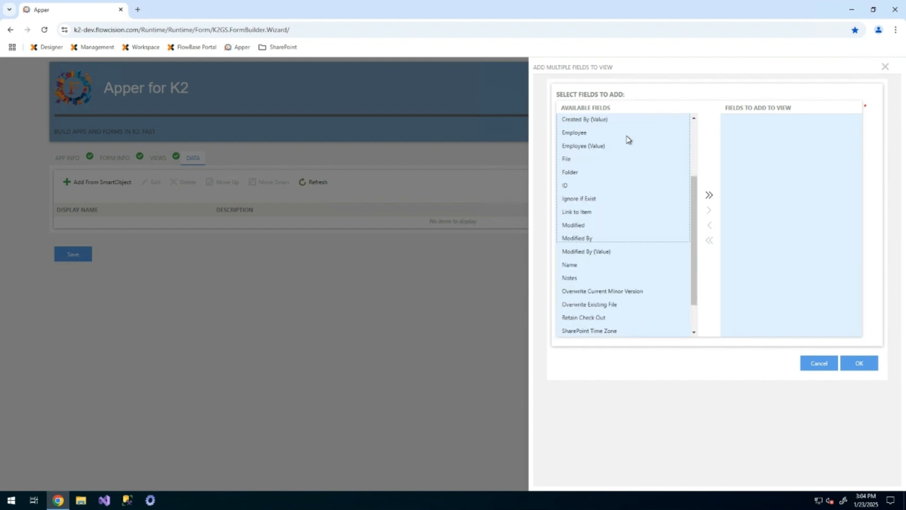
scroll(626, 217, "up", 3)
scroll(633, 198, "down", 3)
scroll(626, 208, "up", 3)
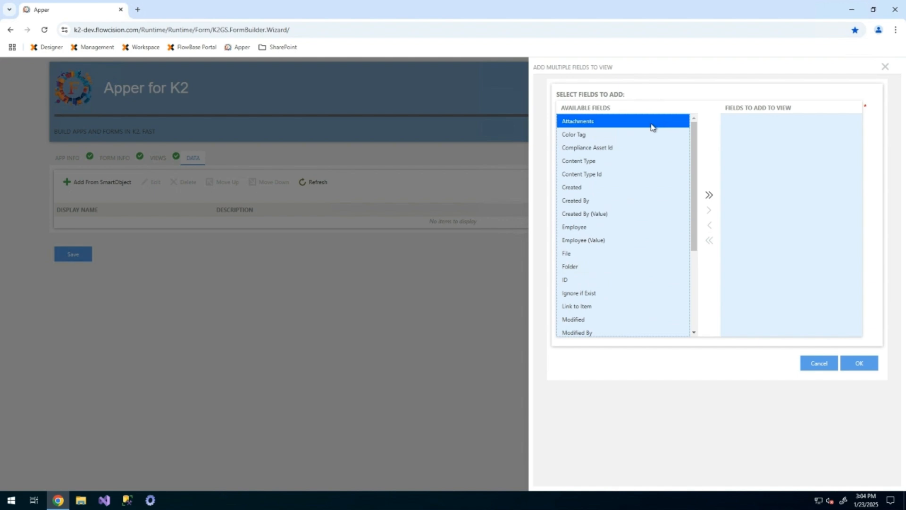
scroll(643, 167, "down", 3)
scroll(639, 168, "up", 3)
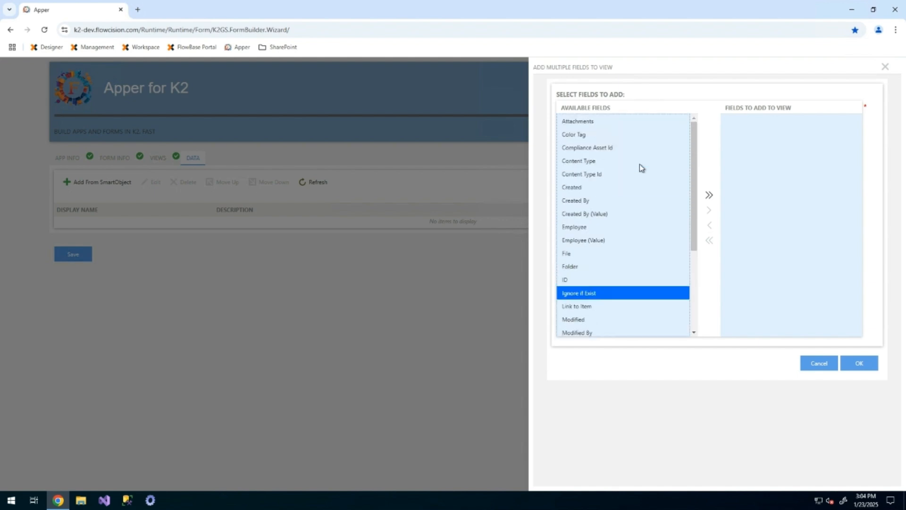
- Add the Employee, Notes and Total Amount fields from the SmartObject to the Claim Info view
left_click(622, 230)
left_click(709, 210)
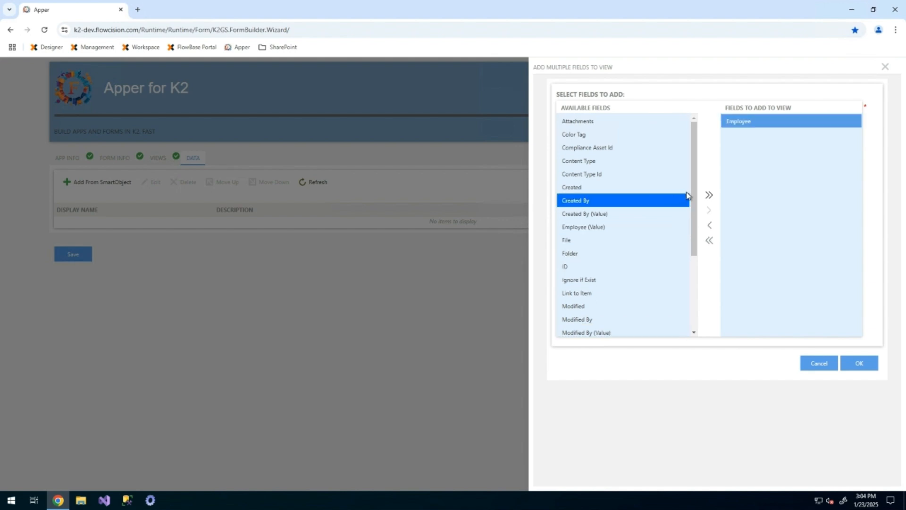
scroll(691, 212, "down", 2)
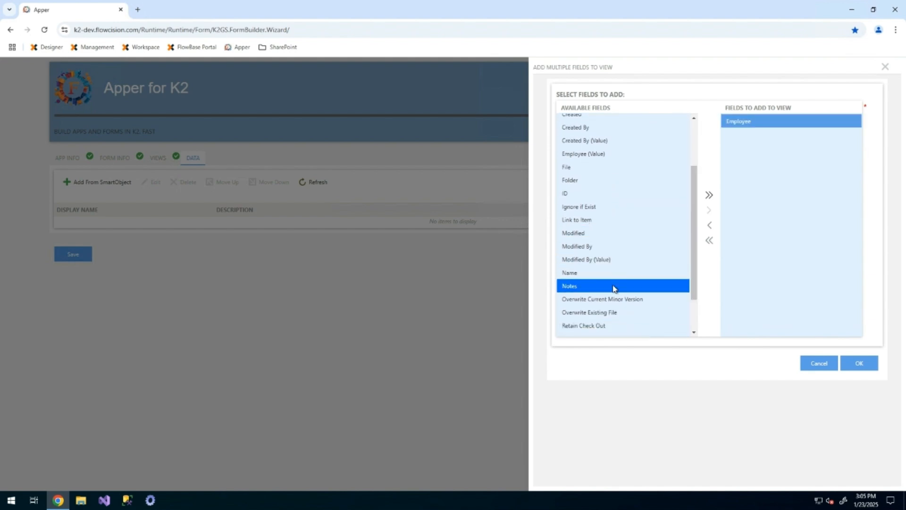
left_click(682, 258)
left_click(709, 210)
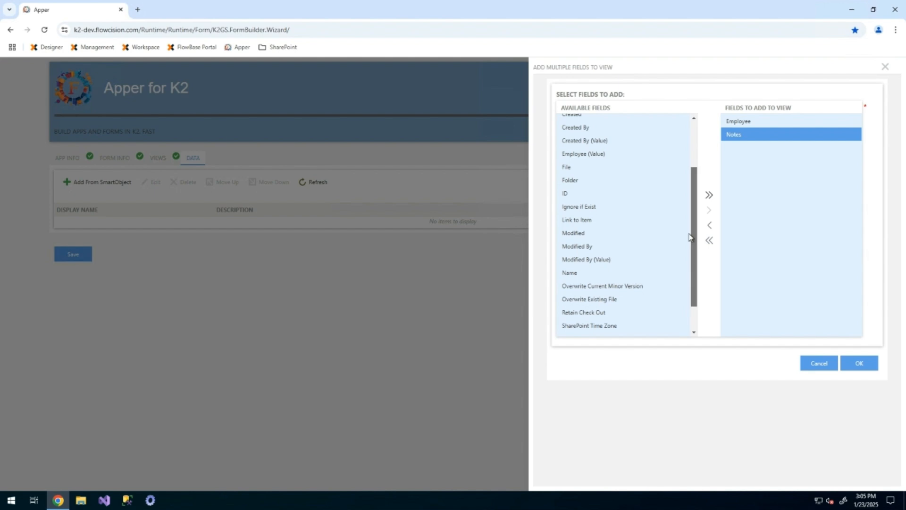
scroll(631, 318, "down", 1)
left_click(628, 317)
left_click(708, 210)
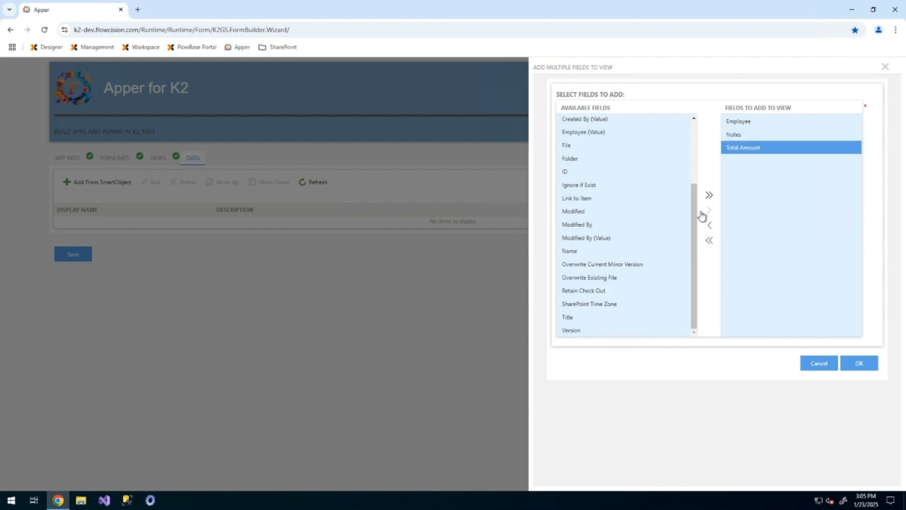
left_click(679, 224)
scroll(616, 163, "up", 2)
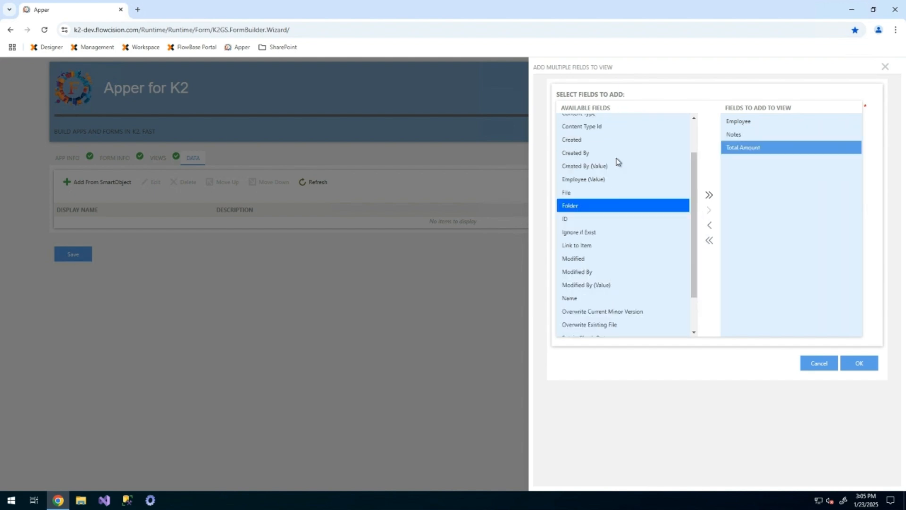
scroll(622, 198, "down", 3)
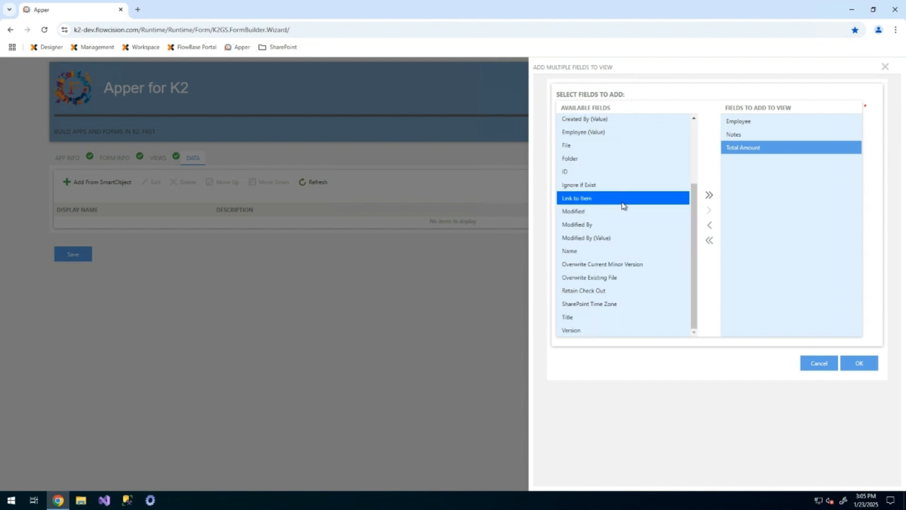
left_click(860, 364)
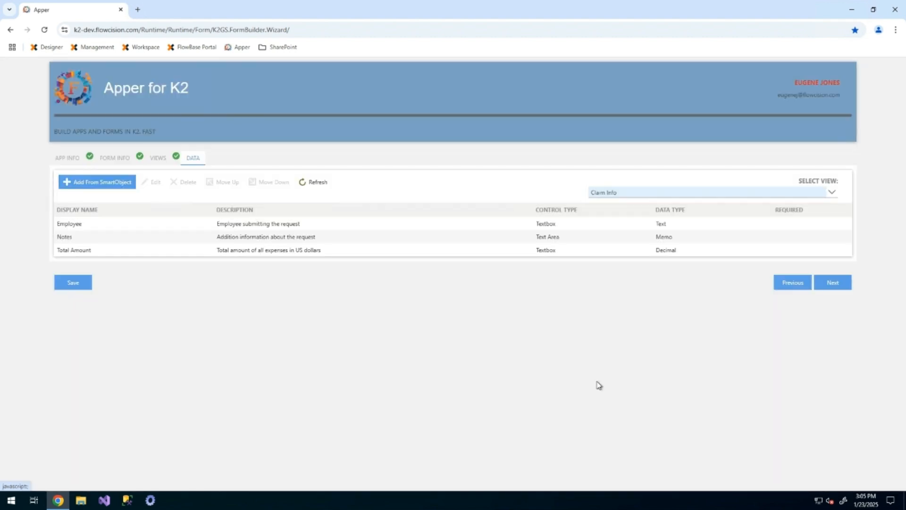
- Make the Employee field required, set its control type to People Picker, and submit the change
left_click(215, 251)
left_click(207, 224)
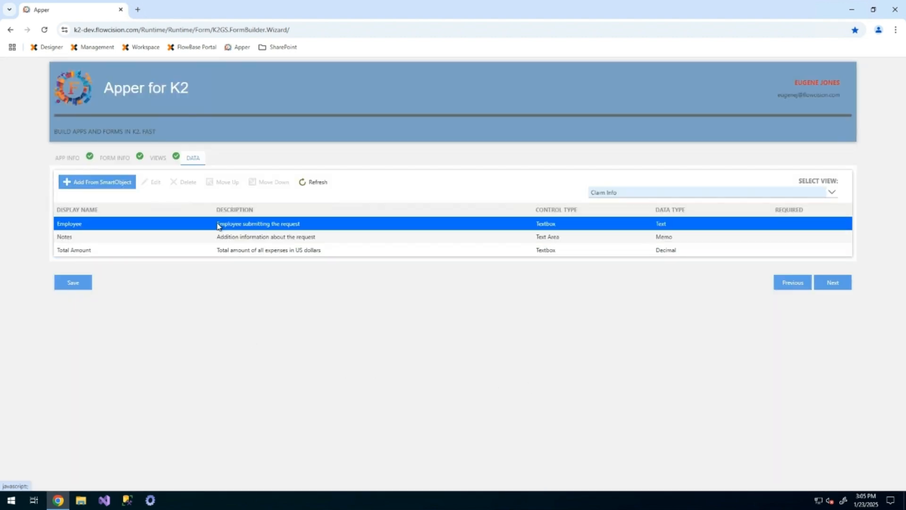
left_click(204, 238)
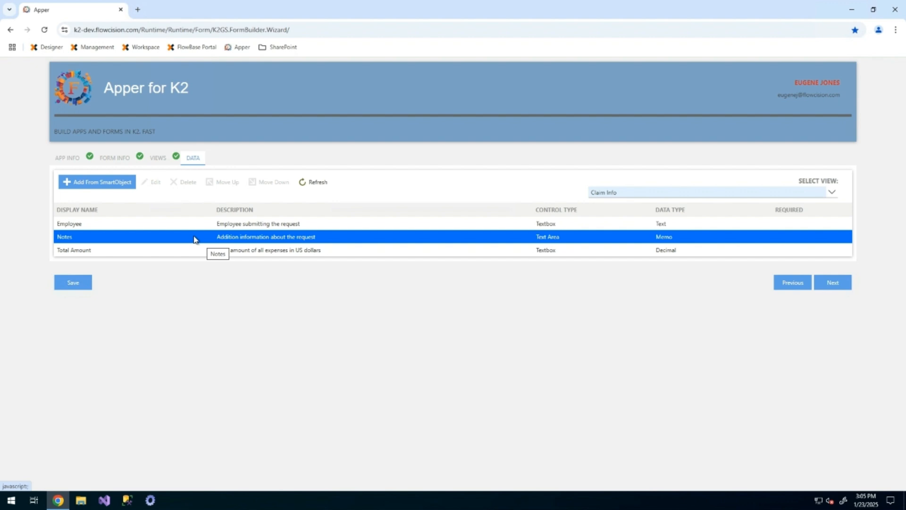
left_click(165, 229)
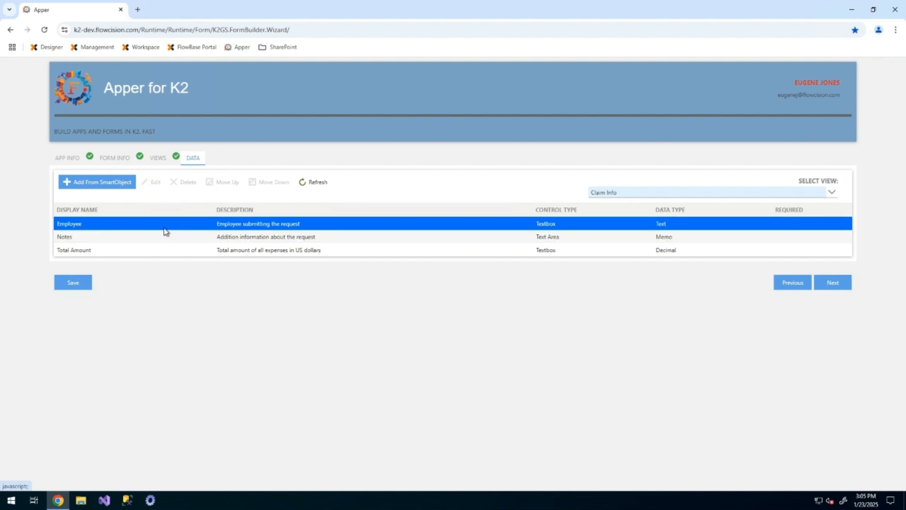
double_click(165, 228)
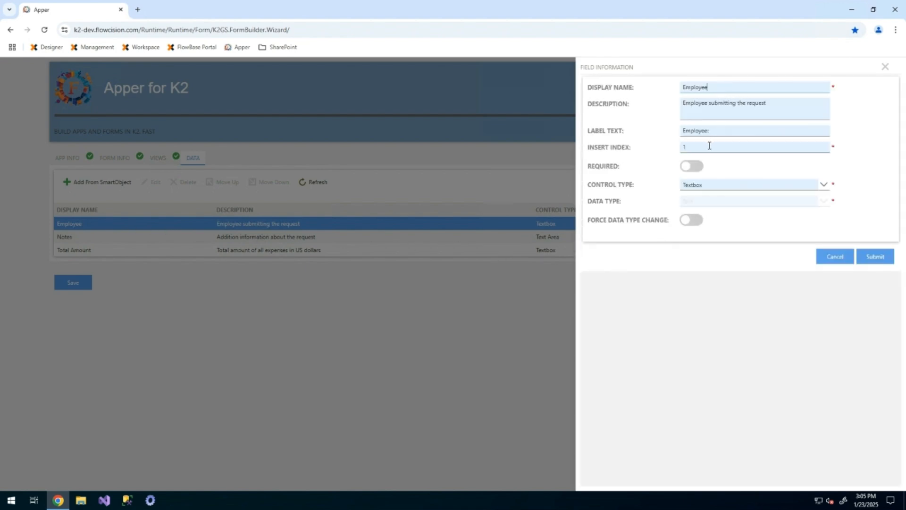
left_click(700, 170)
left_click(737, 187)
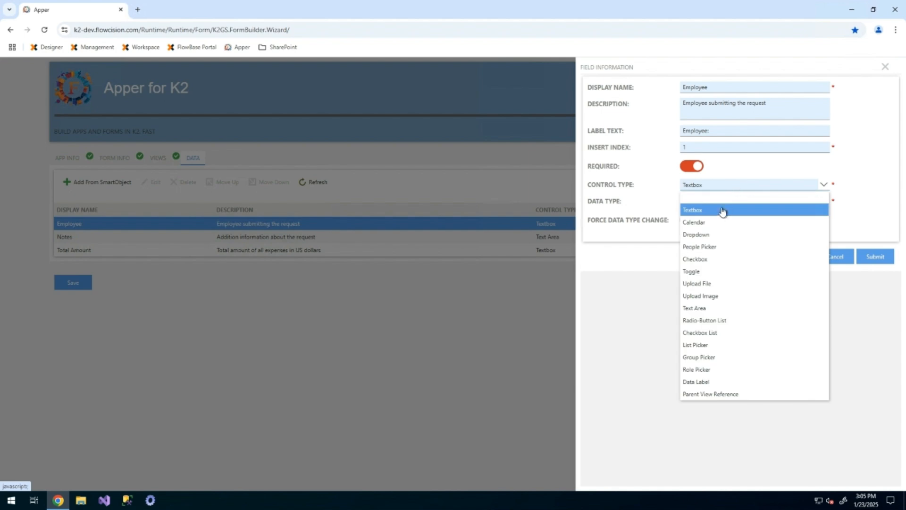
left_click(710, 250)
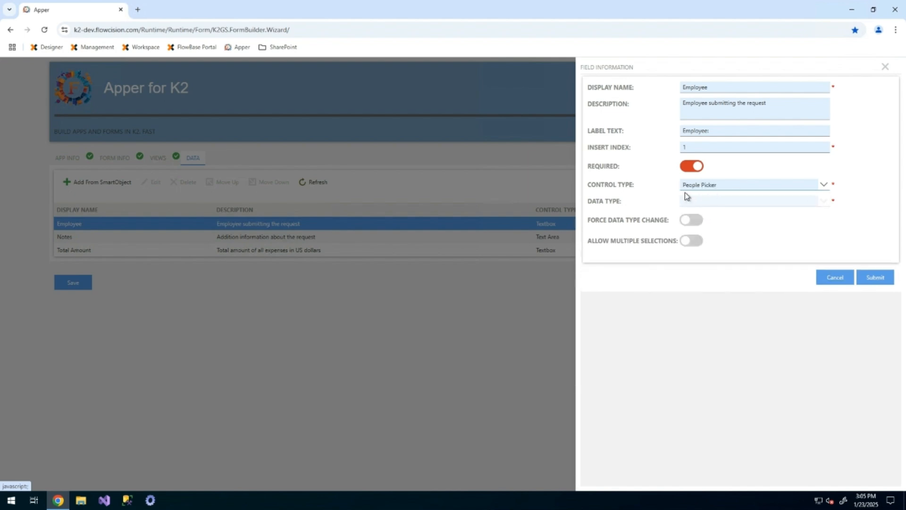
left_click(876, 278)
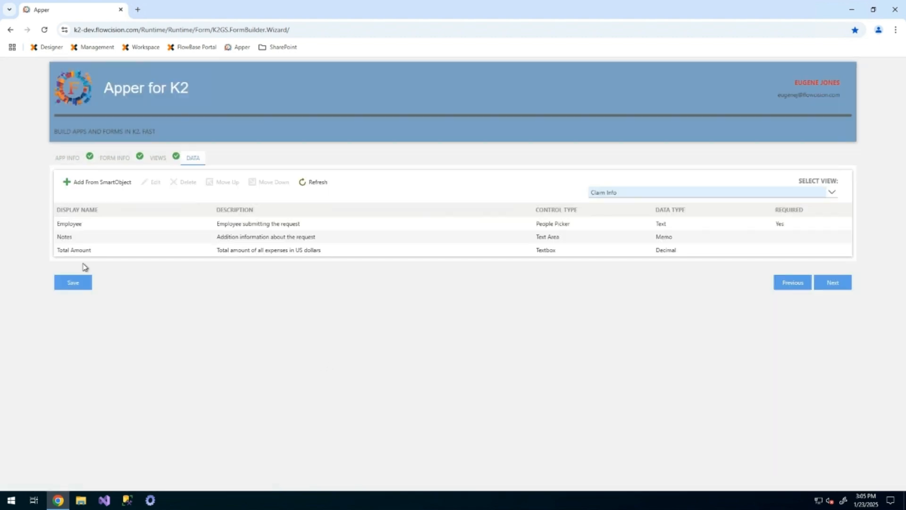
- Move the Notes field below Total Amount, and make Total Amount required with its data type forced to Currency
left_click(81, 237)
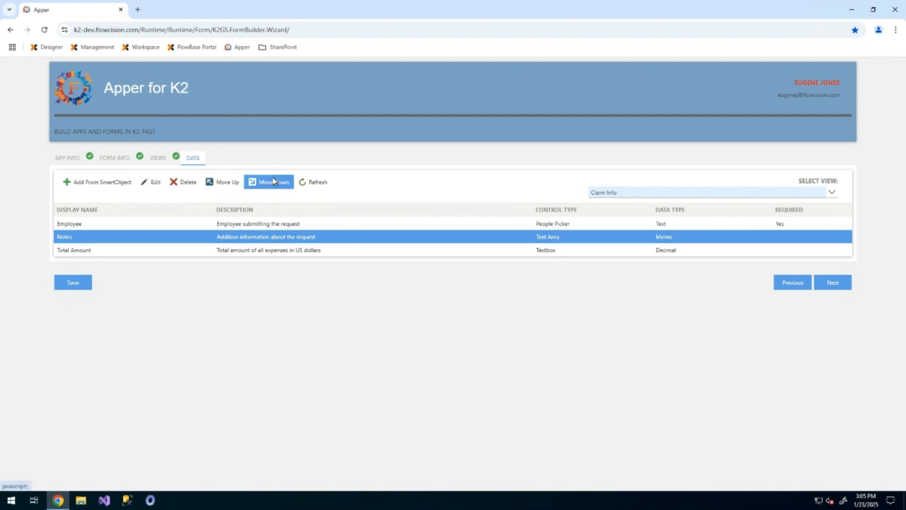
left_click(267, 182)
left_click(121, 239)
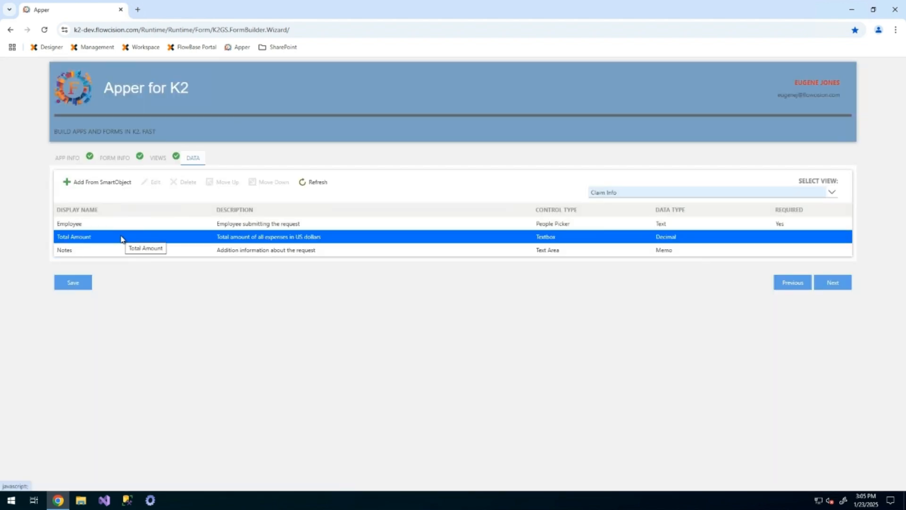
double_click(121, 239)
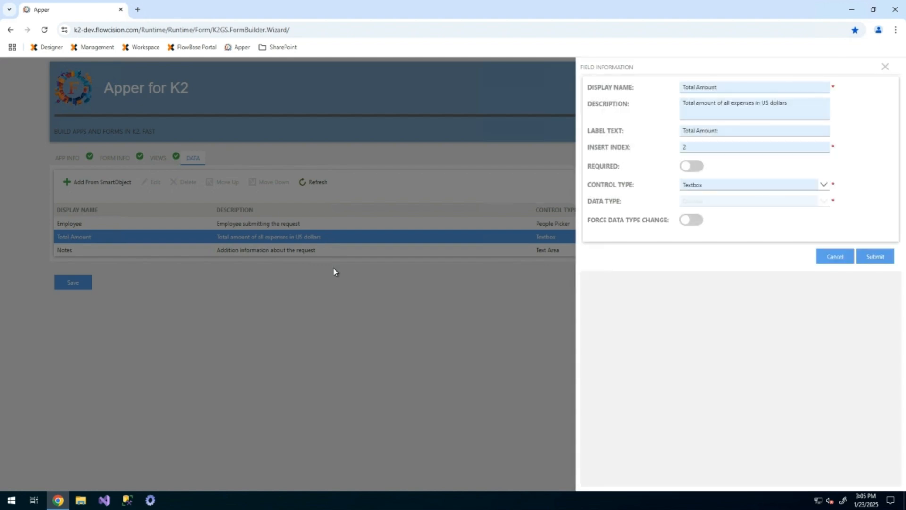
left_click(685, 166)
left_click(698, 220)
left_click(711, 206)
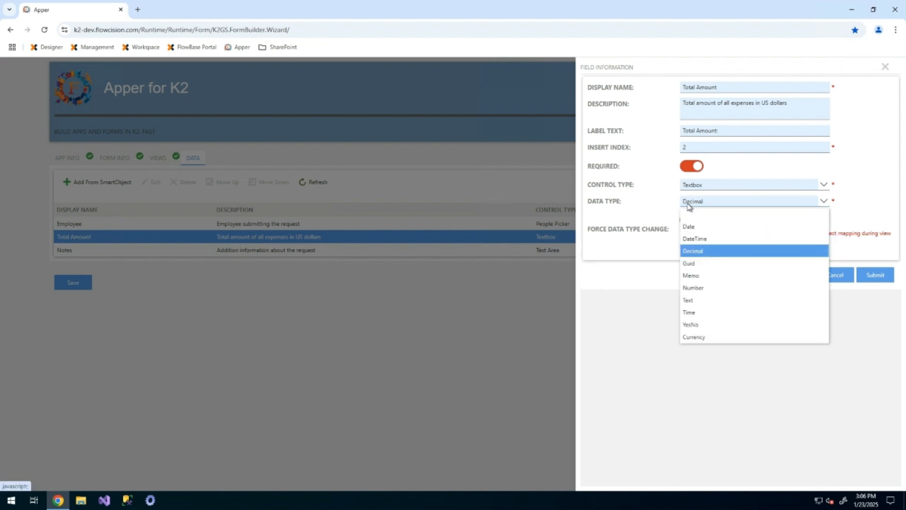
left_click(707, 336)
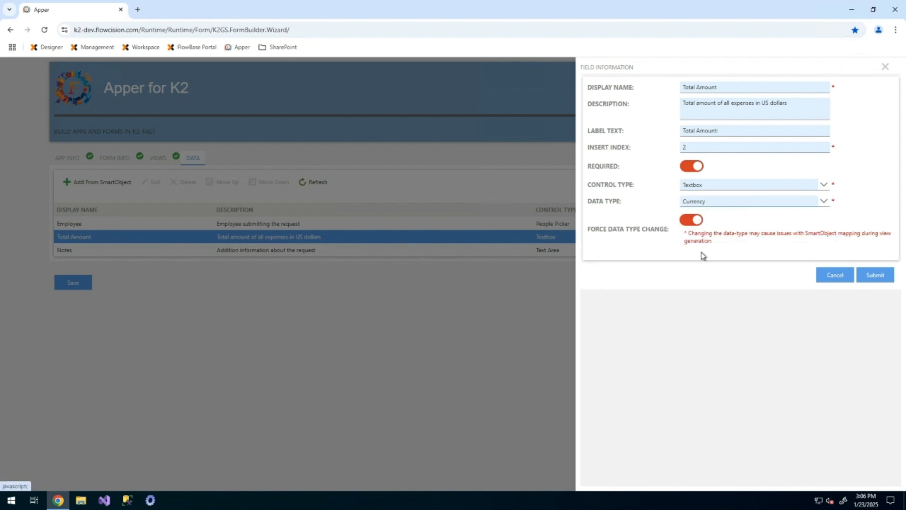
left_click(873, 276)
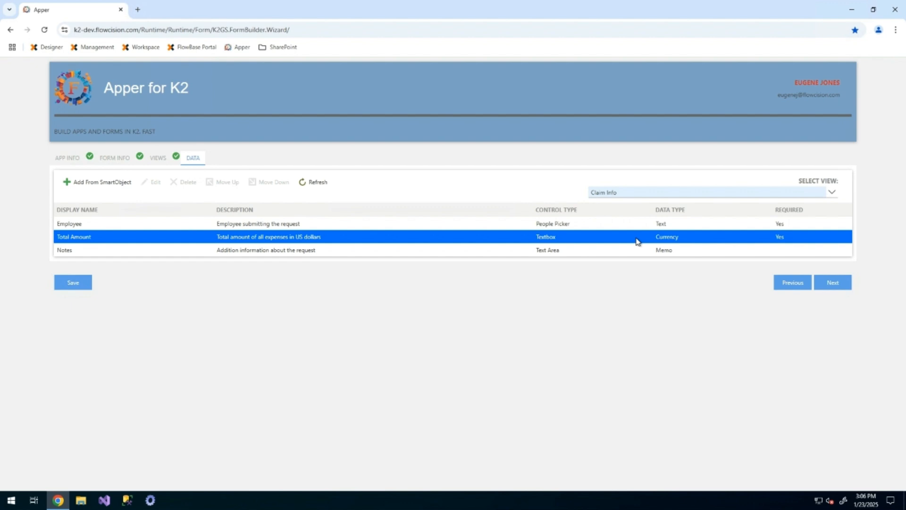
- Switch to the Expenses view and choose Amount and Claim Info ID as SmartObject fields to add
left_click(652, 194)
left_click(635, 230)
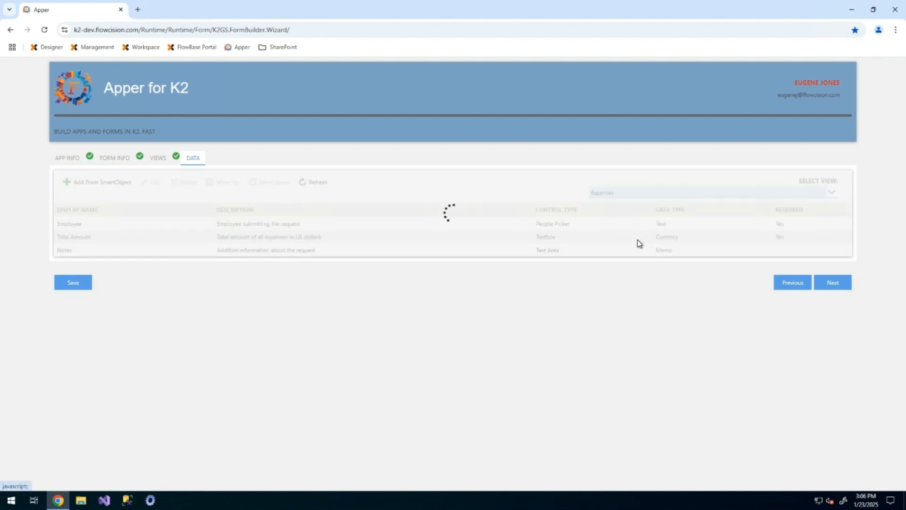
left_click(113, 185)
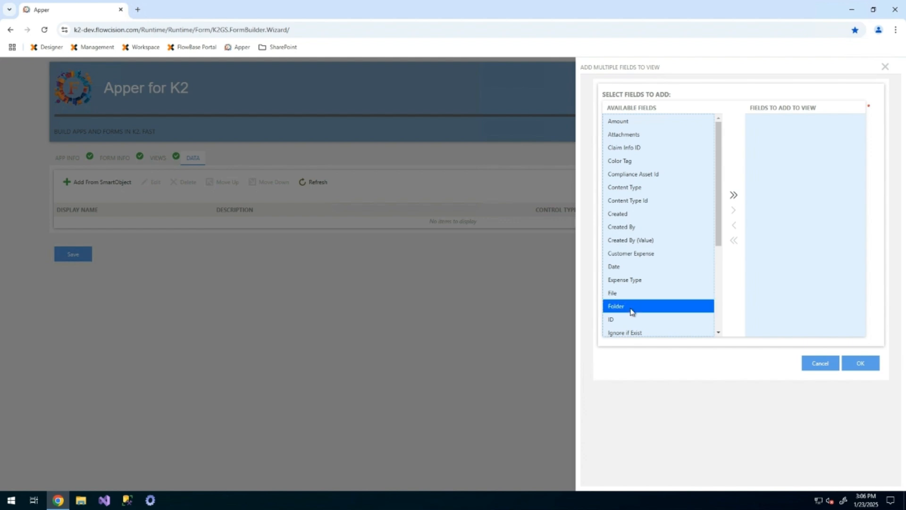
left_click(654, 124)
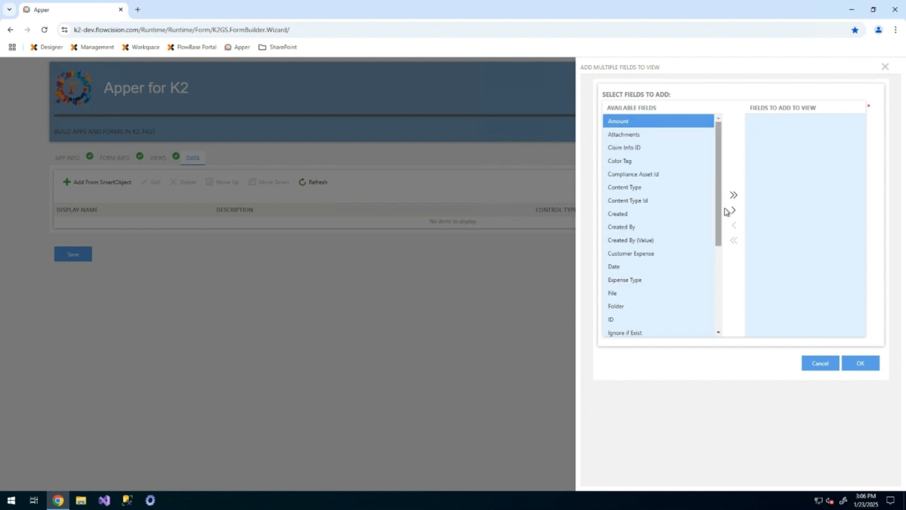
left_click(734, 210)
left_click(667, 146)
left_click(666, 134)
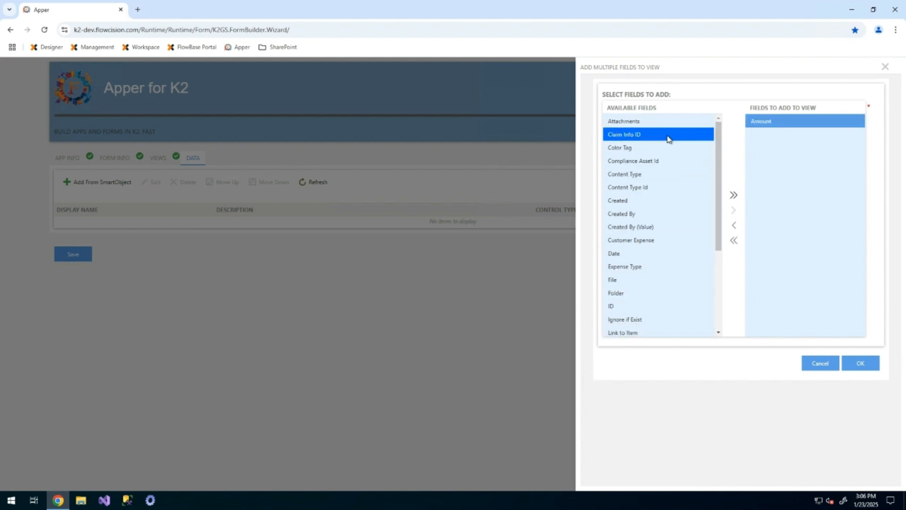
left_click(734, 211)
- Include Customer Expense, Date and Expense Type in the selection and add the chosen fields to the Expenses view
left_click(707, 175)
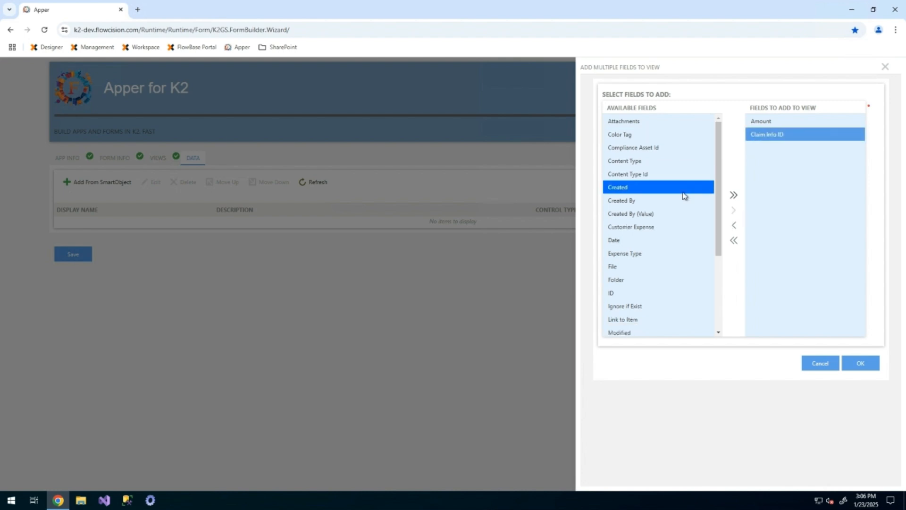
left_click(681, 227)
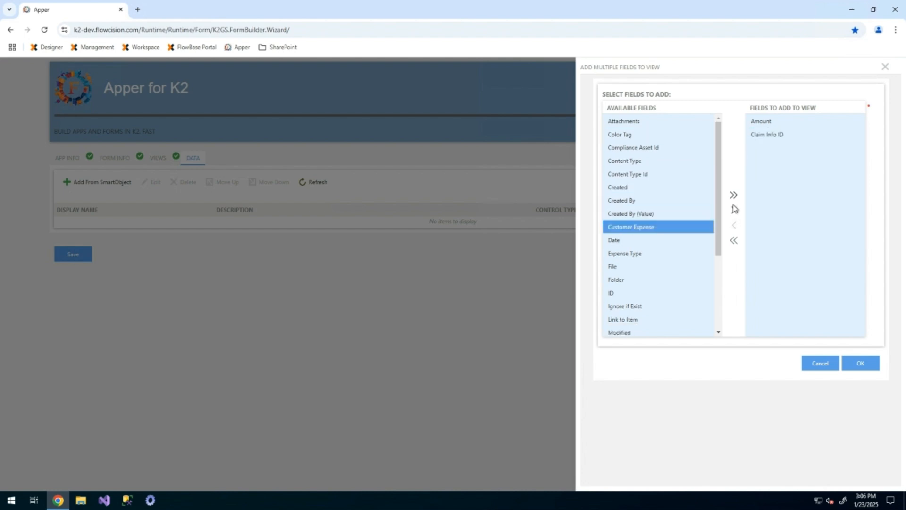
left_click(733, 211)
left_click(677, 229)
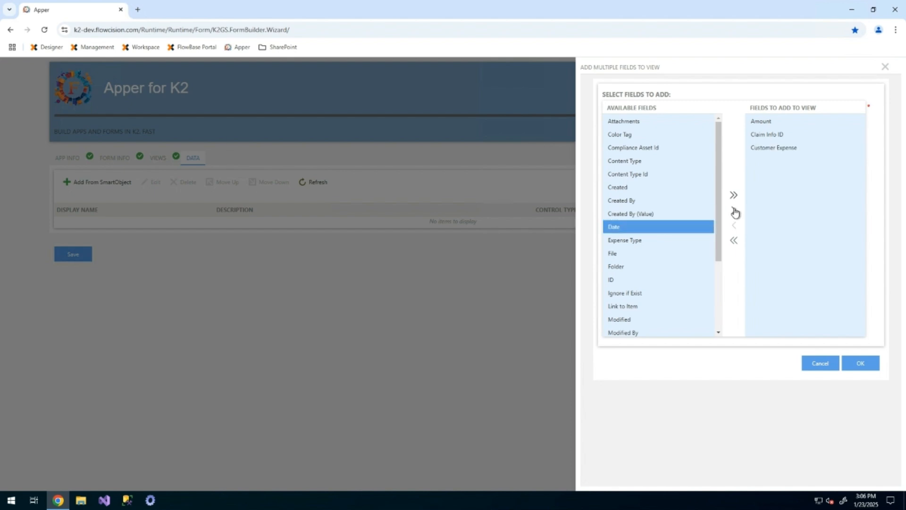
left_click(733, 210)
left_click(684, 229)
left_click(735, 214)
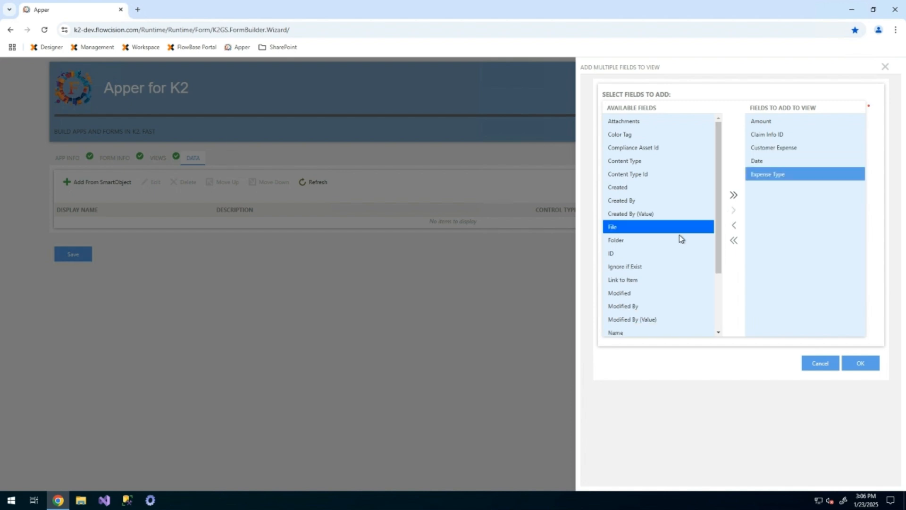
left_click(864, 364)
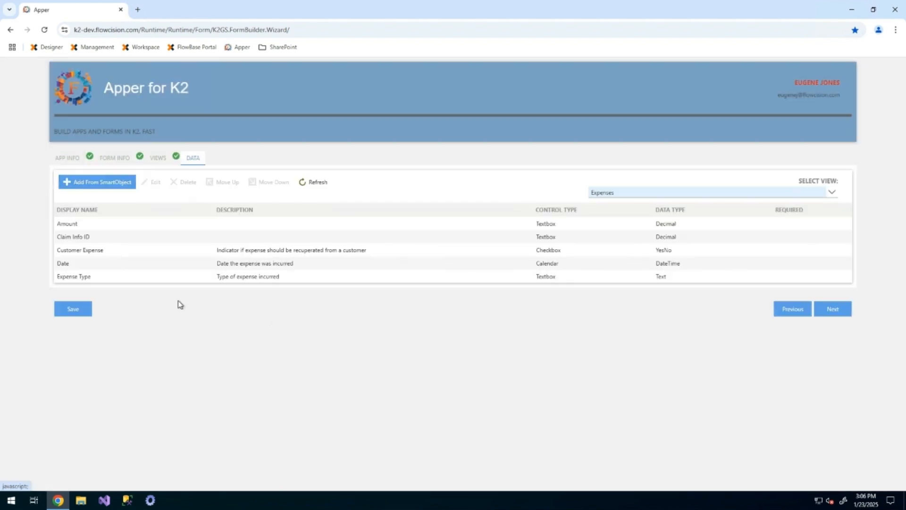
- Set the Expense Type field's insert index to 1, make it required, and change its control type to Dropdown
double_click(170, 275)
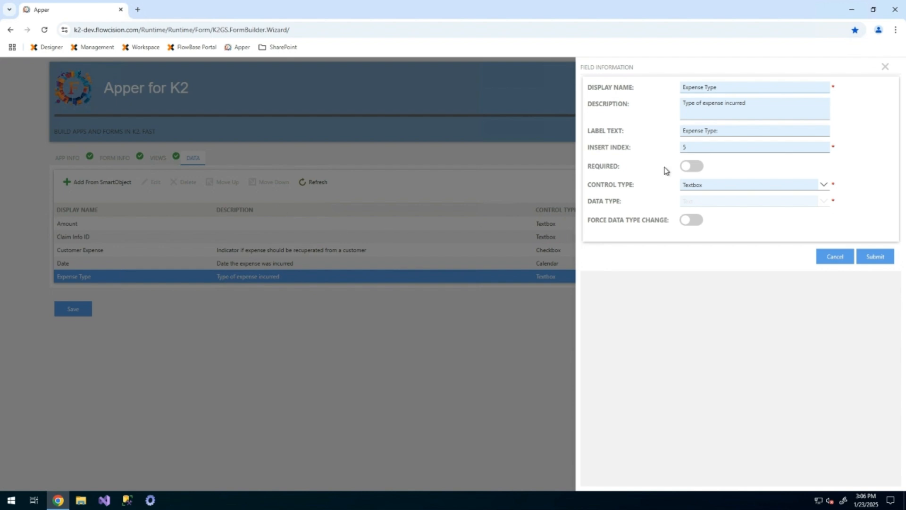
double_click(697, 150)
type("1")
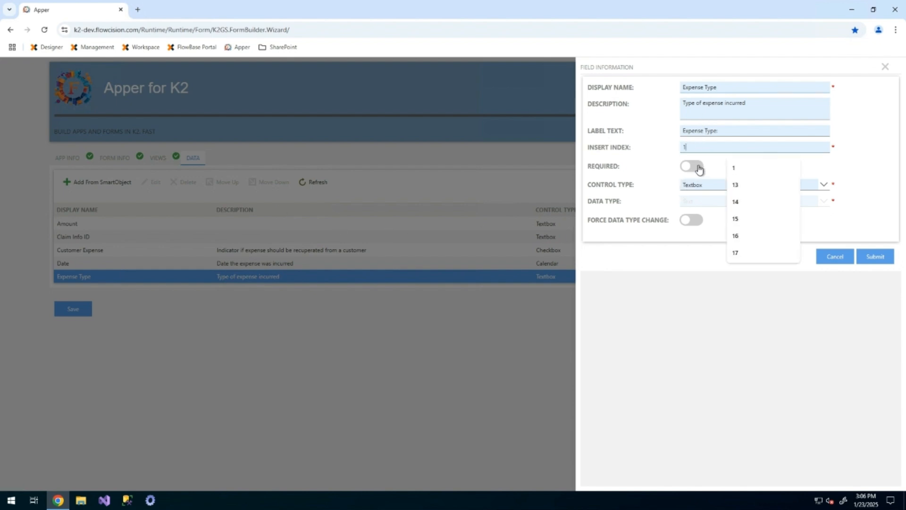
left_click(700, 169)
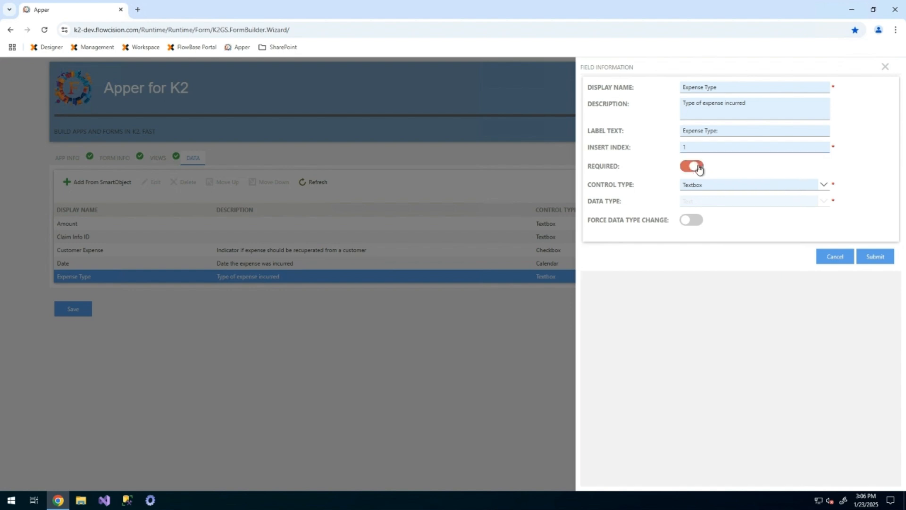
left_click(745, 187)
left_click(722, 235)
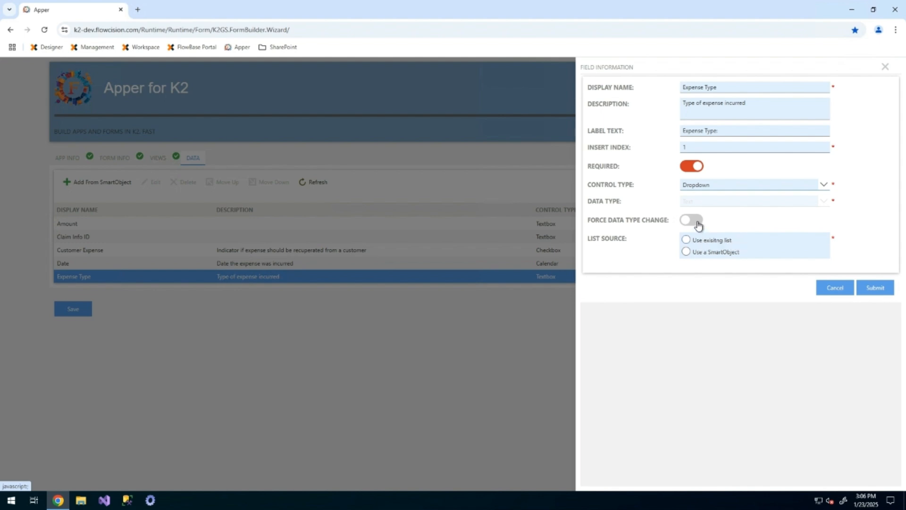
- Source the Expense Type dropdown's list from a SmartObject, searching for "expenses" and choosing Expenses Expense Type
left_click(703, 253)
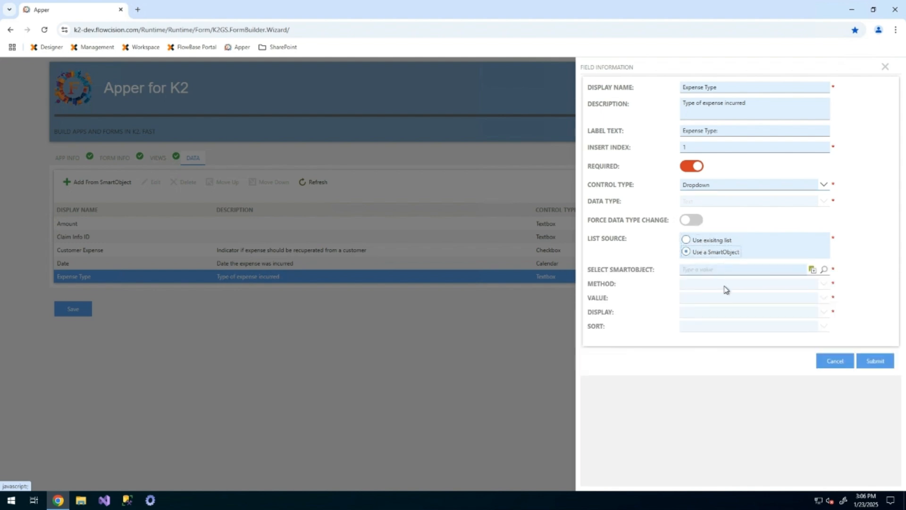
left_click(824, 270)
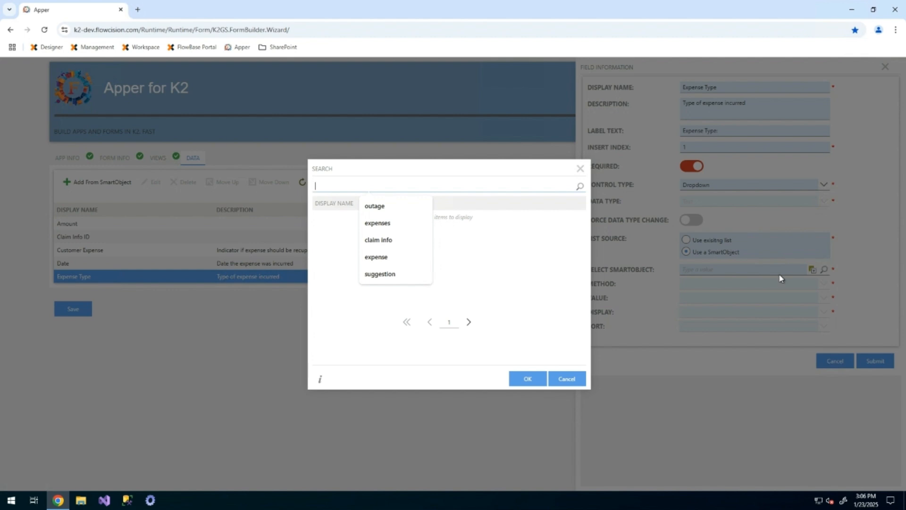
left_click(378, 222)
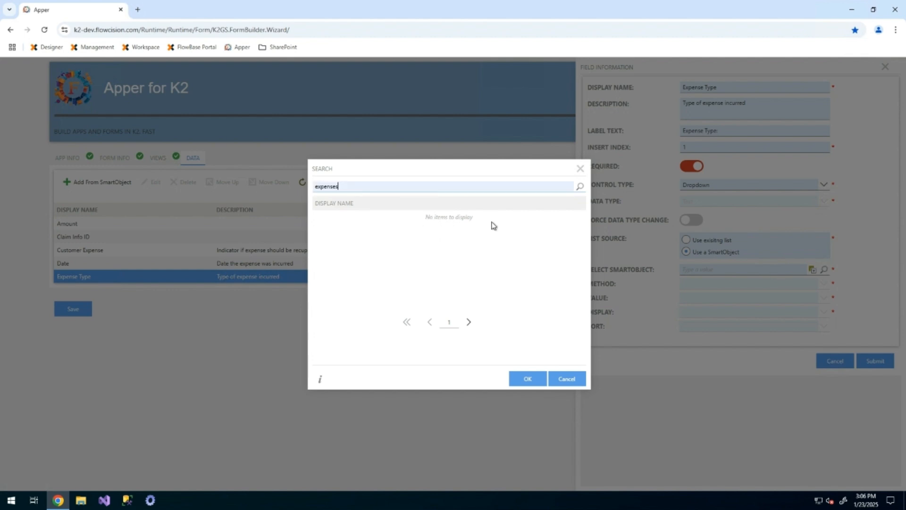
left_click(581, 187)
left_click(414, 243)
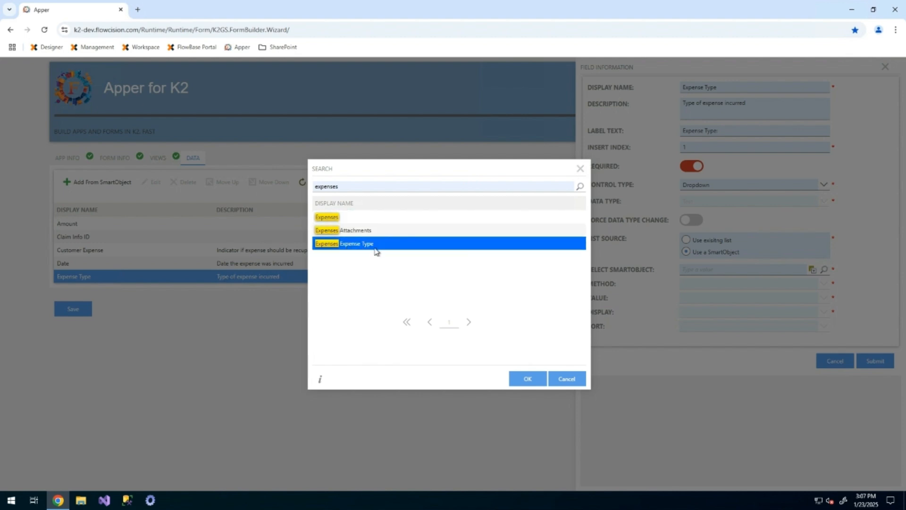
left_click(528, 379)
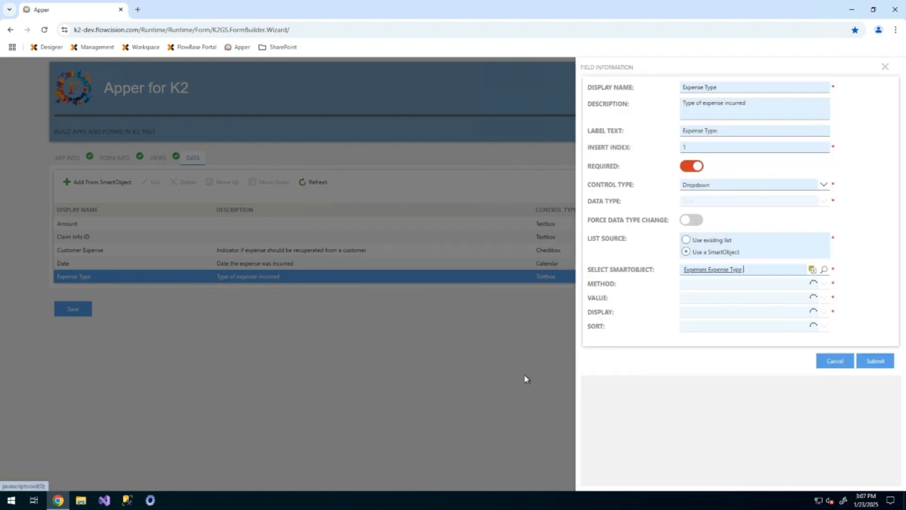
- Set the list method to GetFieldMetaData with Expense Type as both value and display, pick a sort field, and submit
left_click(730, 284)
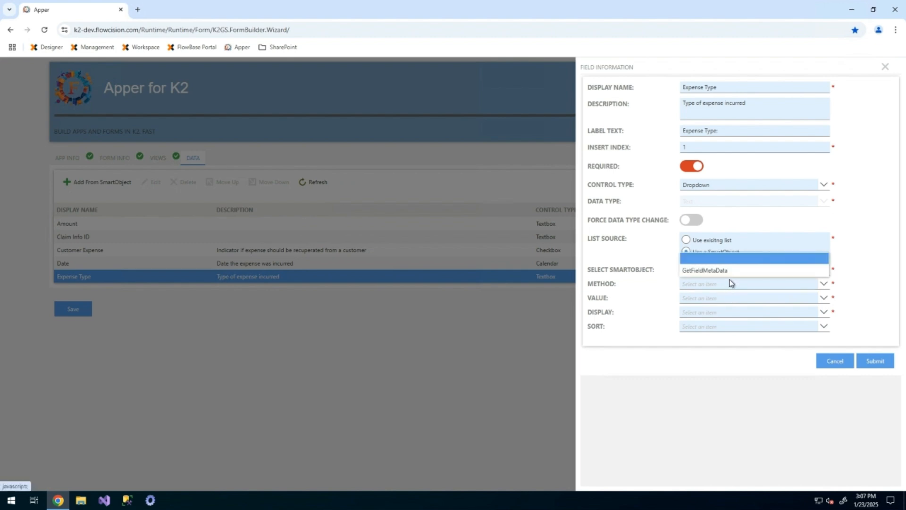
left_click(730, 274)
left_click(729, 302)
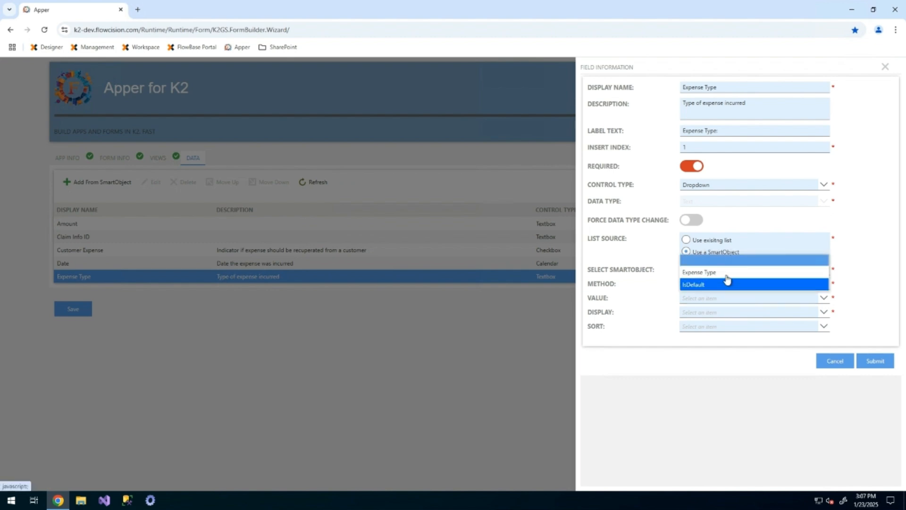
left_click(727, 272)
left_click(721, 313)
left_click(726, 289)
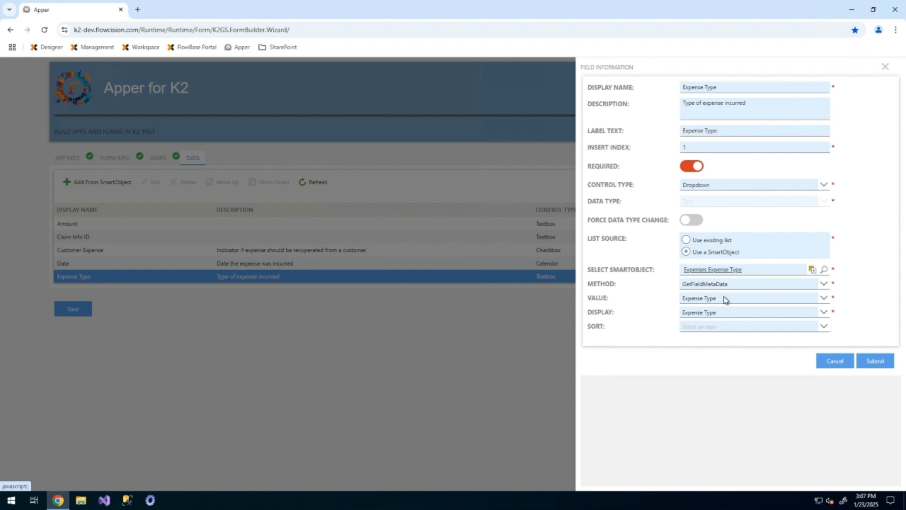
left_click(724, 327)
left_click(723, 312)
left_click(875, 361)
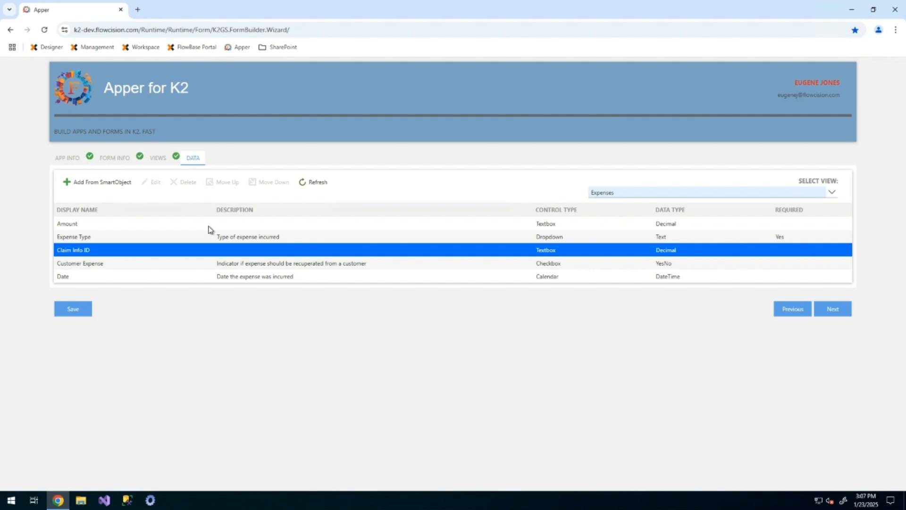
- Set the Amount field's insert index to 2 and make the field required
double_click(204, 227)
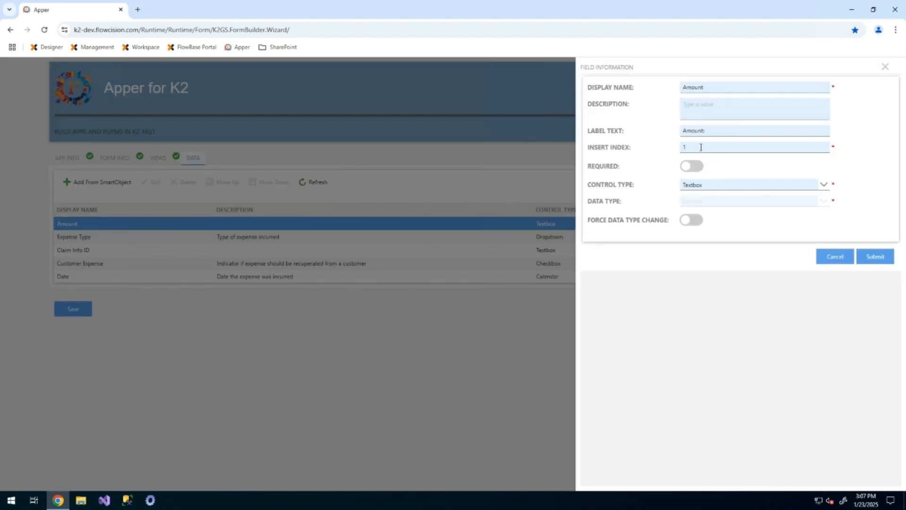
left_click(701, 147)
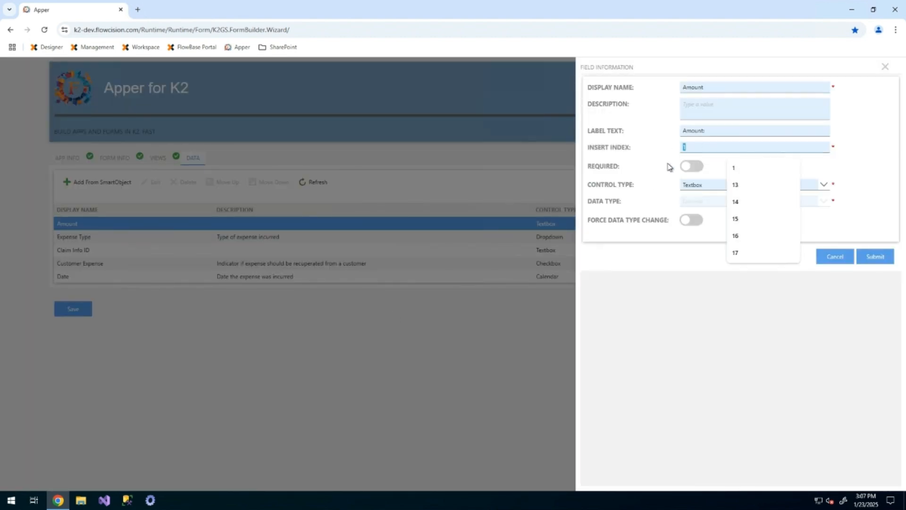
type("2")
left_click(698, 167)
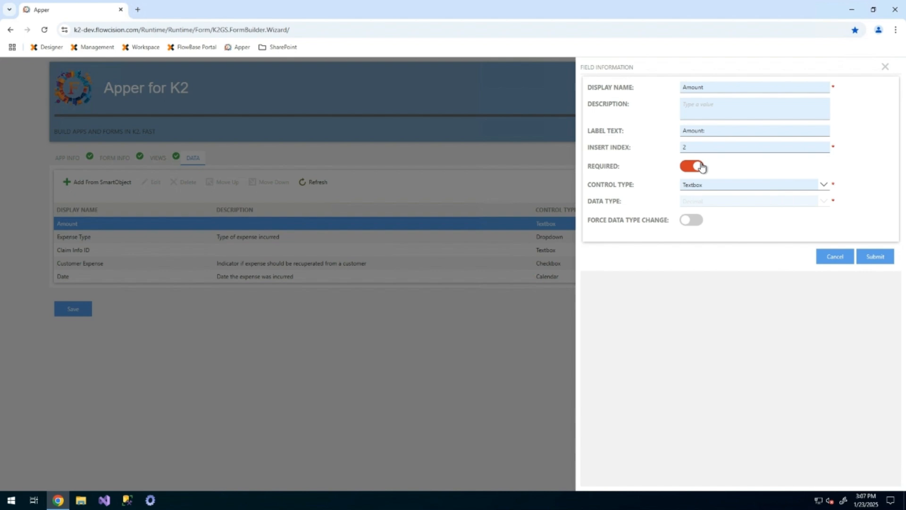
- Force the Amount field's data type to Currency and submit the change
left_click(718, 188)
left_click(718, 187)
left_click(693, 219)
left_click(711, 201)
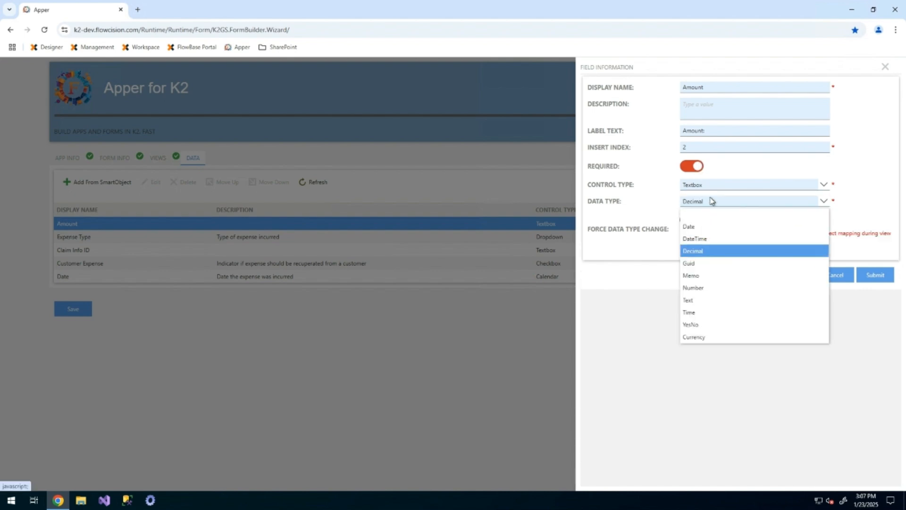
left_click(697, 337)
left_click(871, 275)
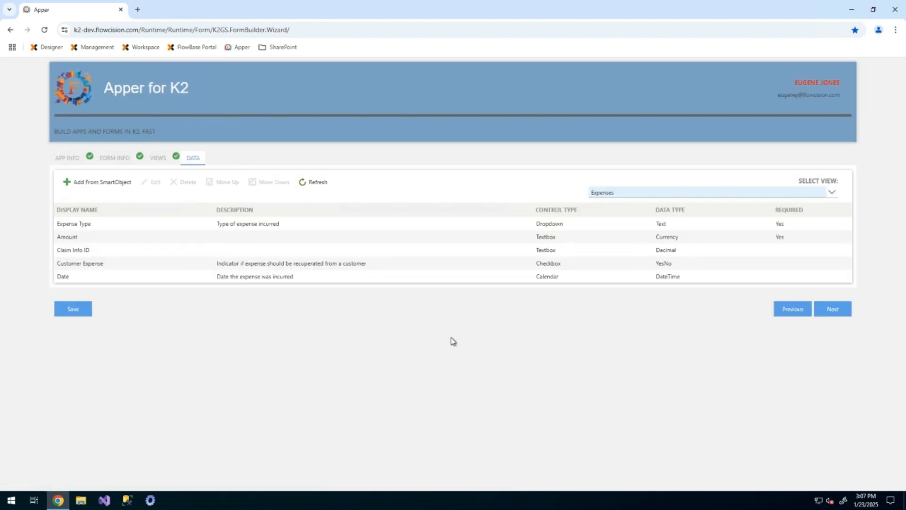
- Set the Date field's insert index to 3 and make the field required
left_click(257, 267)
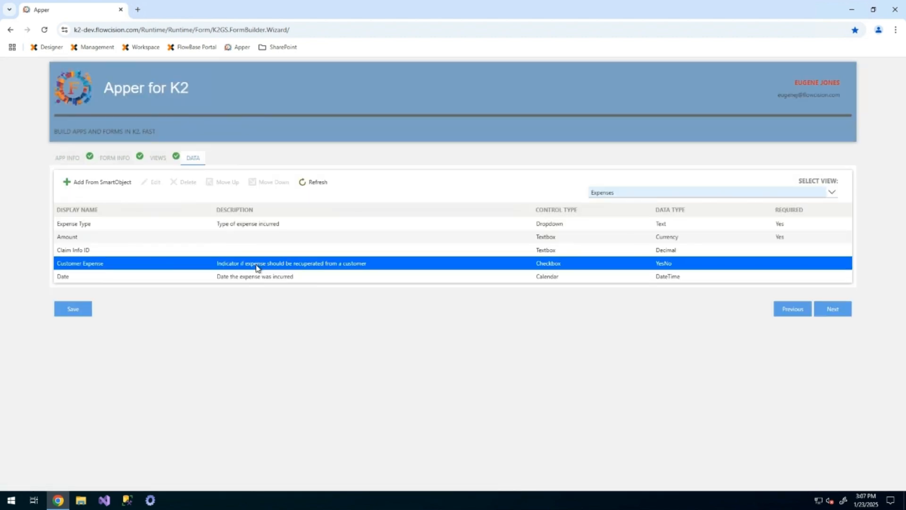
left_click(255, 253)
left_click(250, 264)
left_click(248, 277)
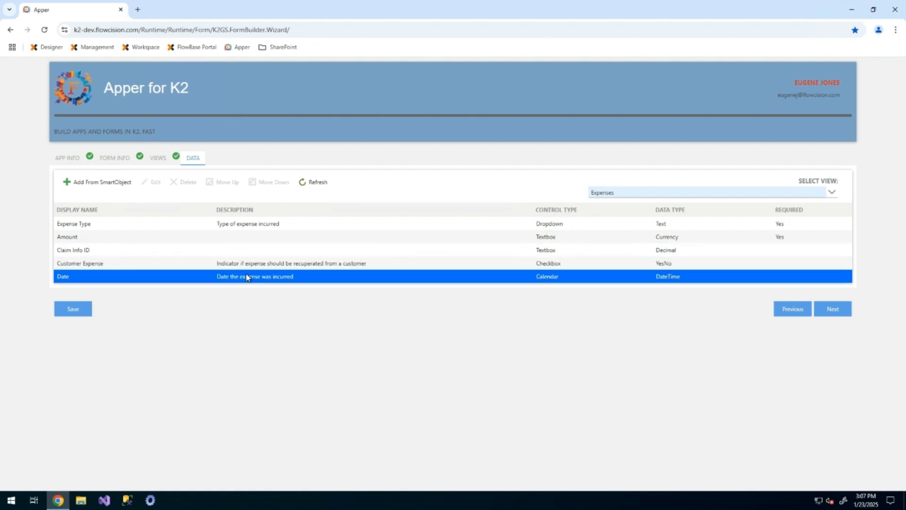
double_click(656, 279)
left_click(693, 148)
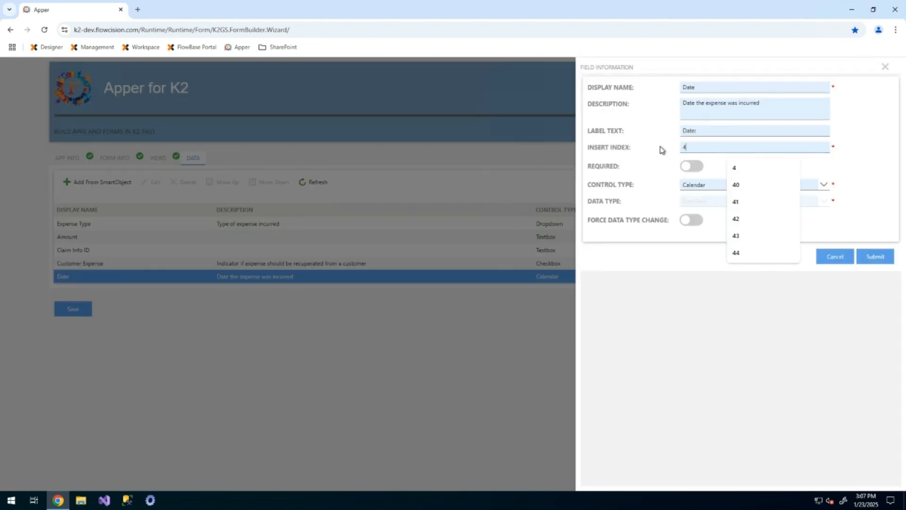
type("3")
left_click(645, 182)
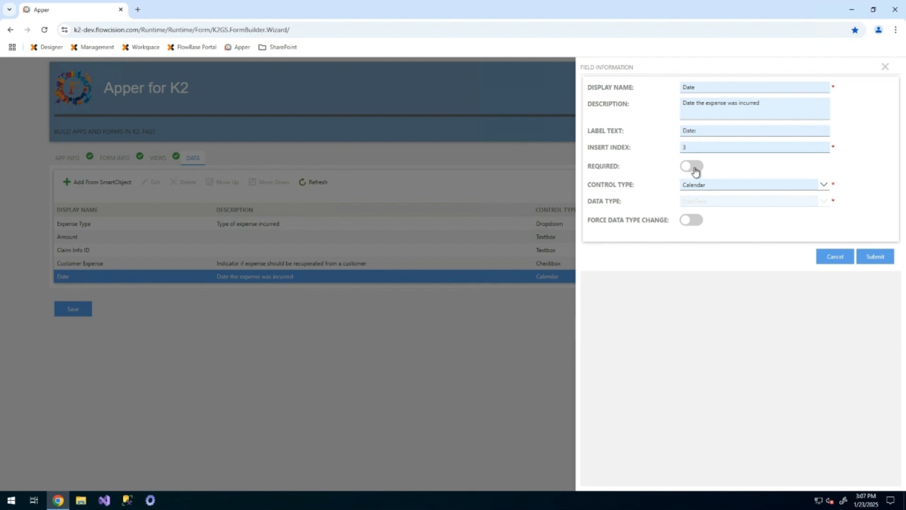
left_click(692, 166)
- Force the Date field's data type to Date and submit the change
left_click(691, 220)
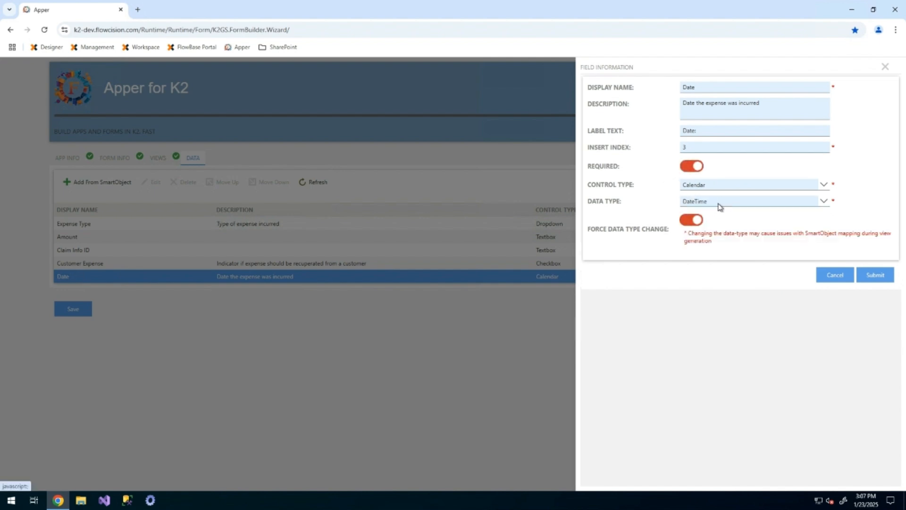
left_click(720, 207)
left_click(713, 227)
left_click(875, 277)
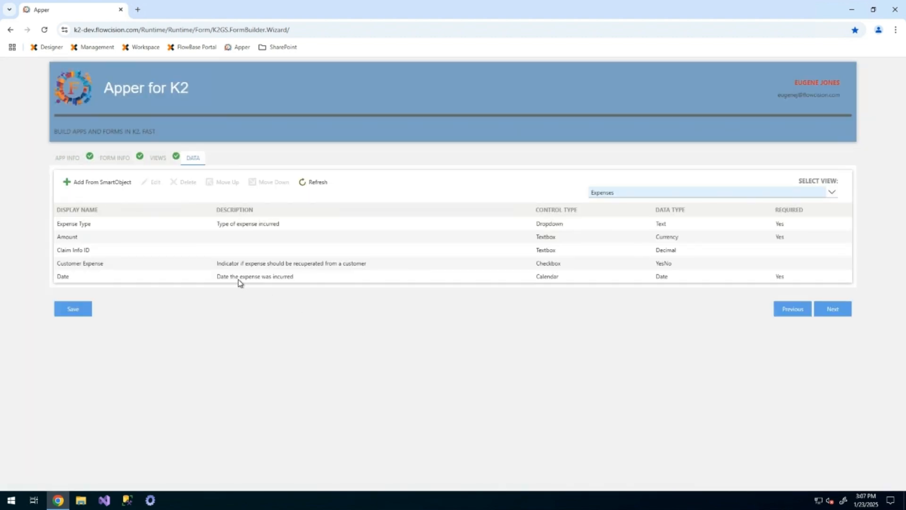
- Set the Customer Expense field's insert index to 4, change its control type to Toggle, and submit
left_click(240, 265)
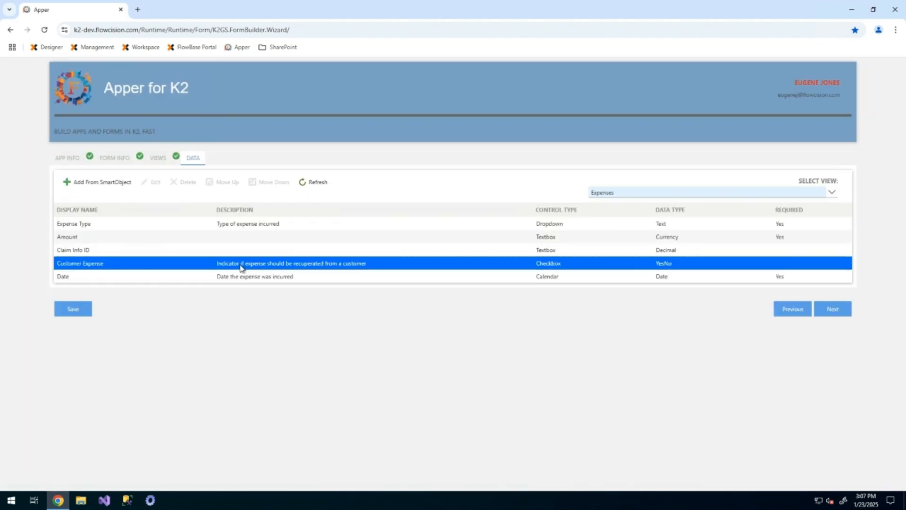
double_click(241, 266)
left_click_drag(702, 147, 614, 147)
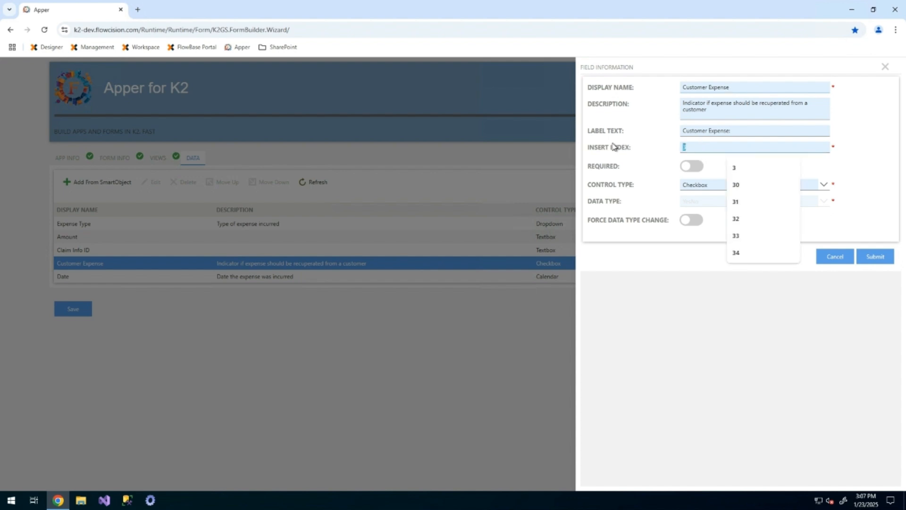
type("4")
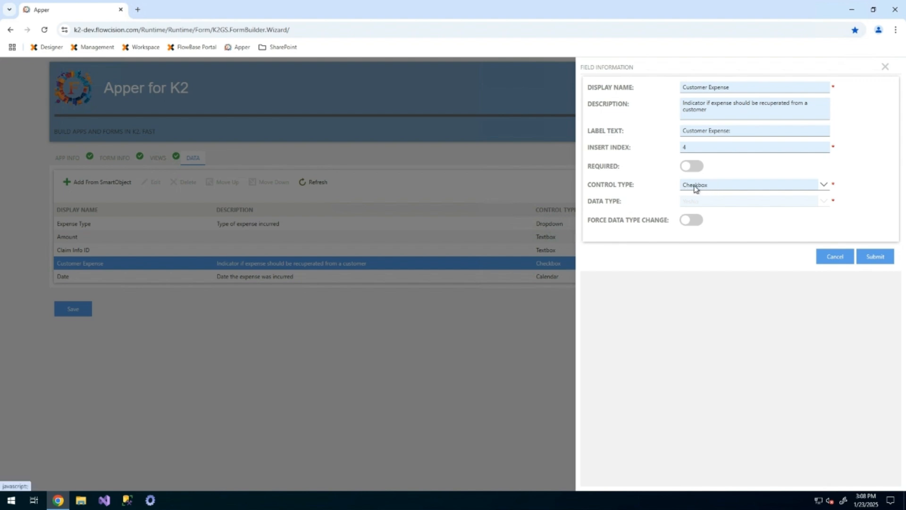
left_click(728, 186)
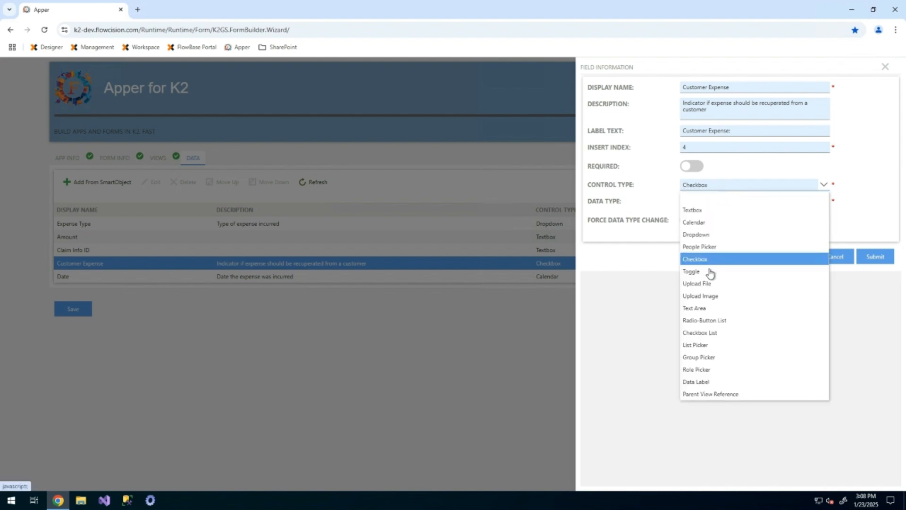
left_click(711, 274)
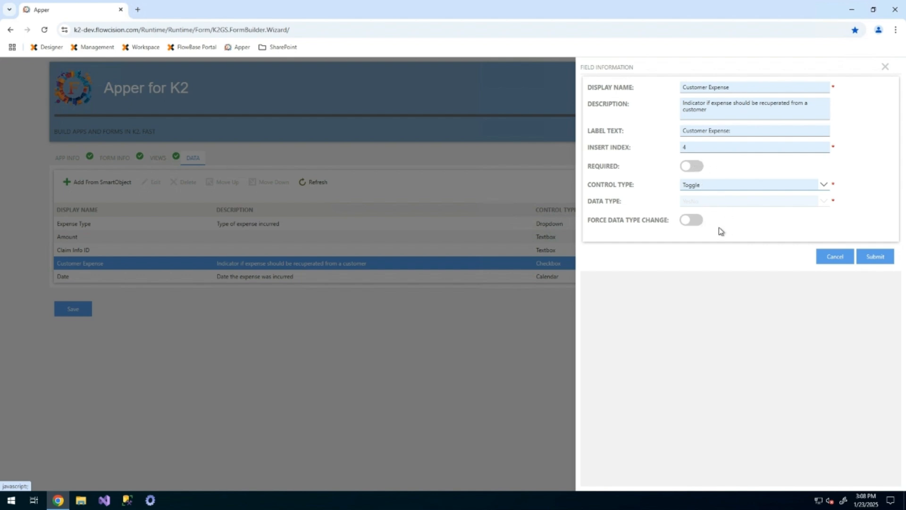
left_click(879, 256)
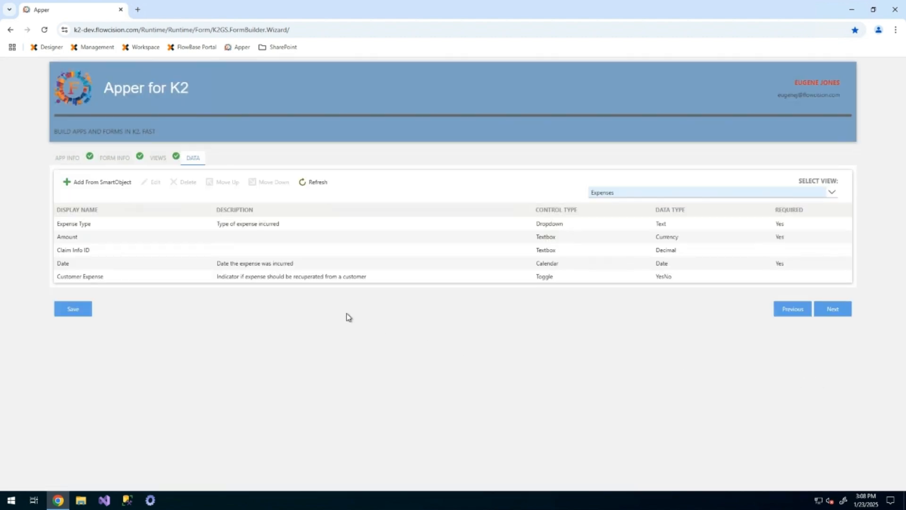
- Open the Claim Info ID field of the Expenses view and set its insert index to 5
left_click(283, 252)
double_click(277, 254)
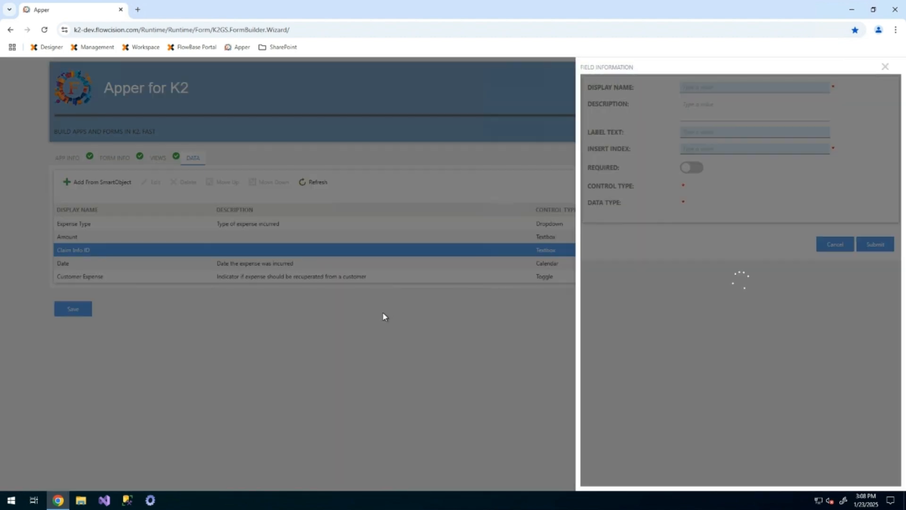
left_click(700, 147)
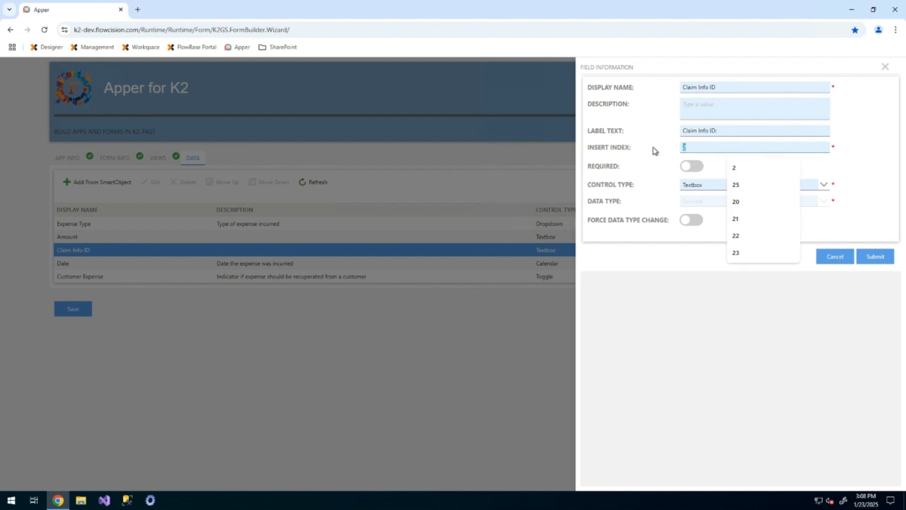
key("BackSpace")
type("4")
key("BackSpace")
type("5")
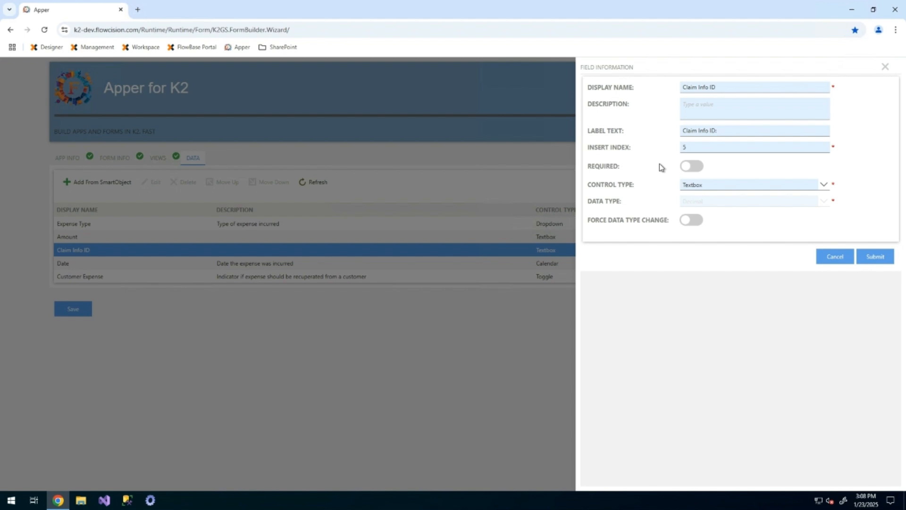
- Make the Claim Info ID field a Parent View Reference to Claim Info, force its data type to Number, and submit the change
left_click(713, 185)
left_click(731, 396)
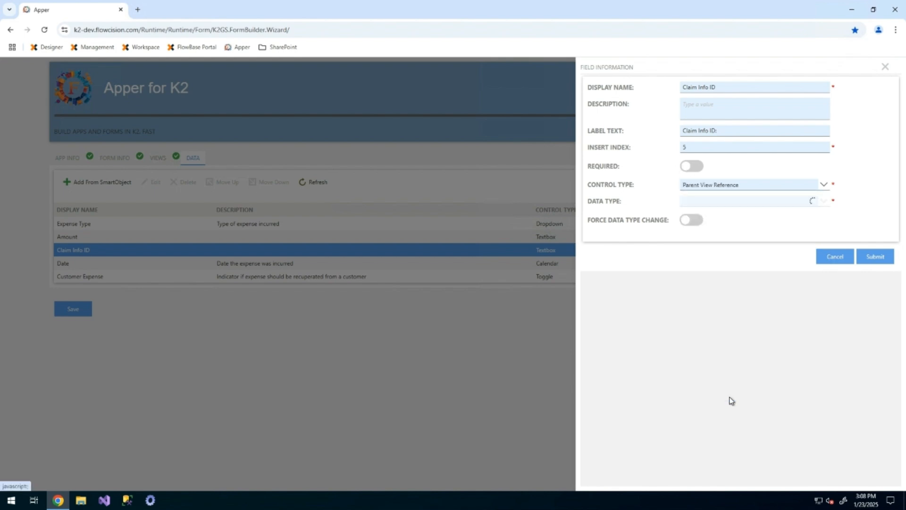
left_click(697, 223)
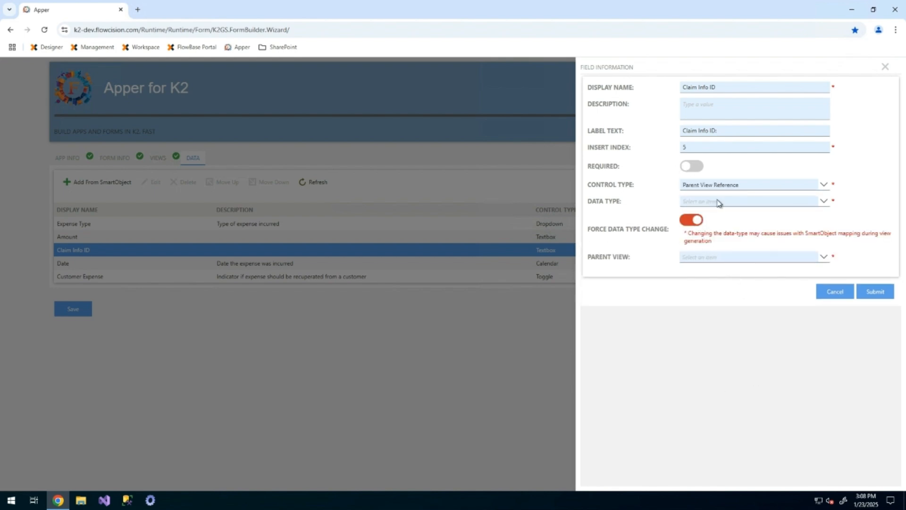
left_click(708, 203)
left_click(708, 228)
left_click(707, 258)
left_click(698, 286)
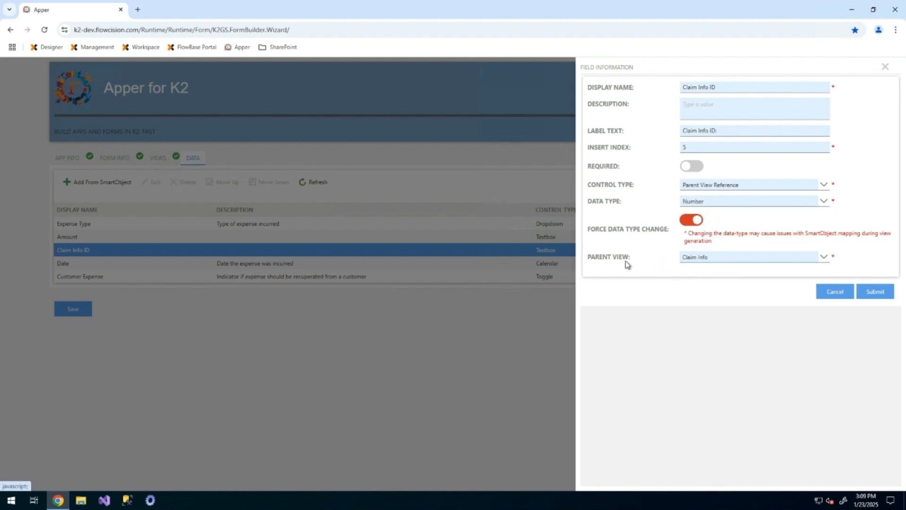
left_click(874, 297)
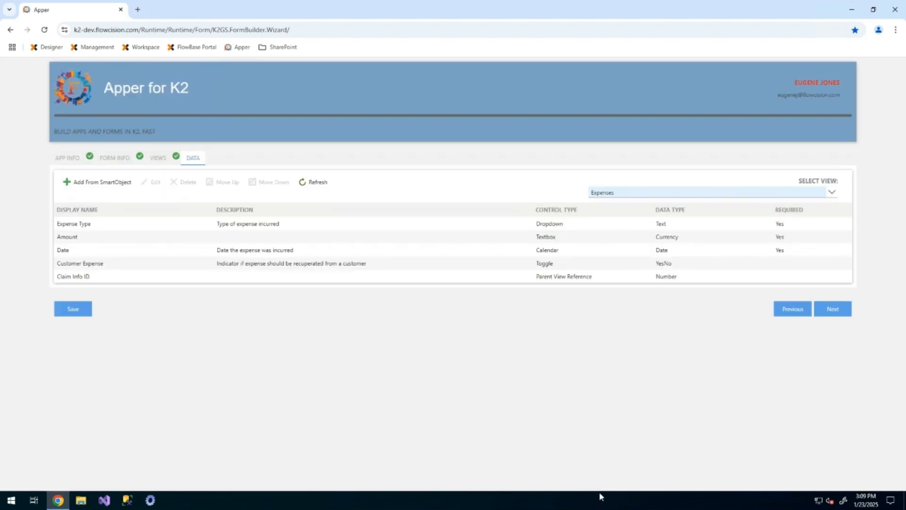
- Proceed to the workflow settings and choose the Two Level Approval with Rework template
left_click(245, 266)
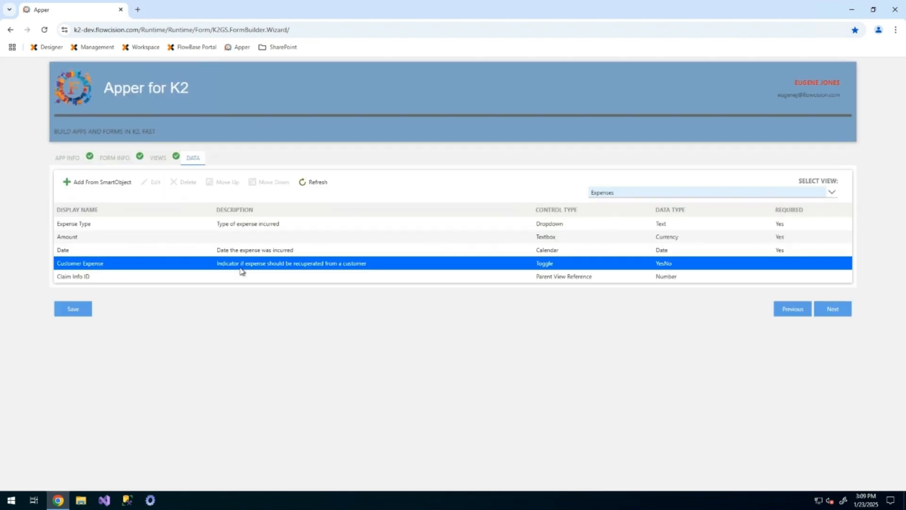
left_click(835, 309)
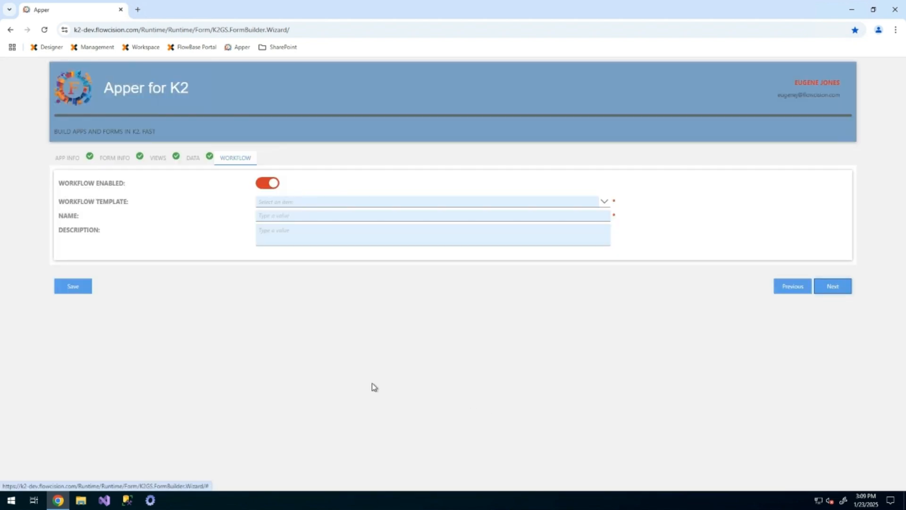
left_click(425, 202)
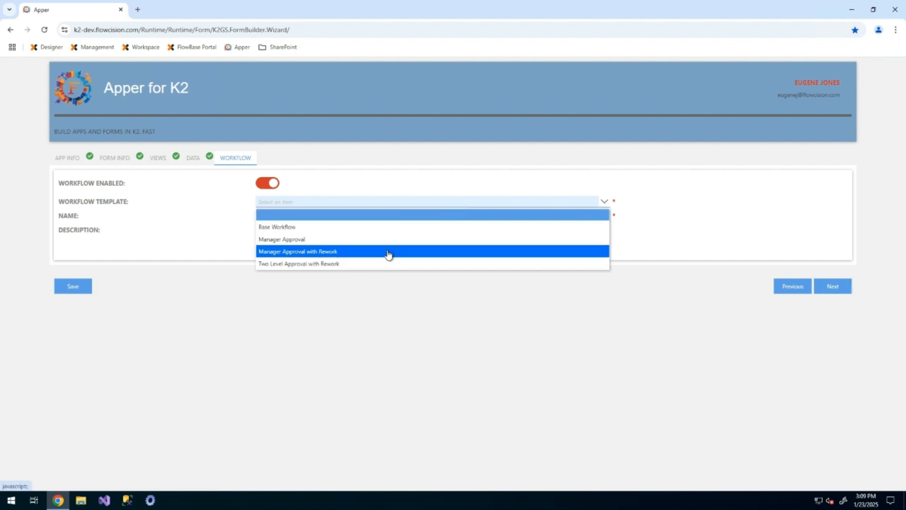
left_click(363, 263)
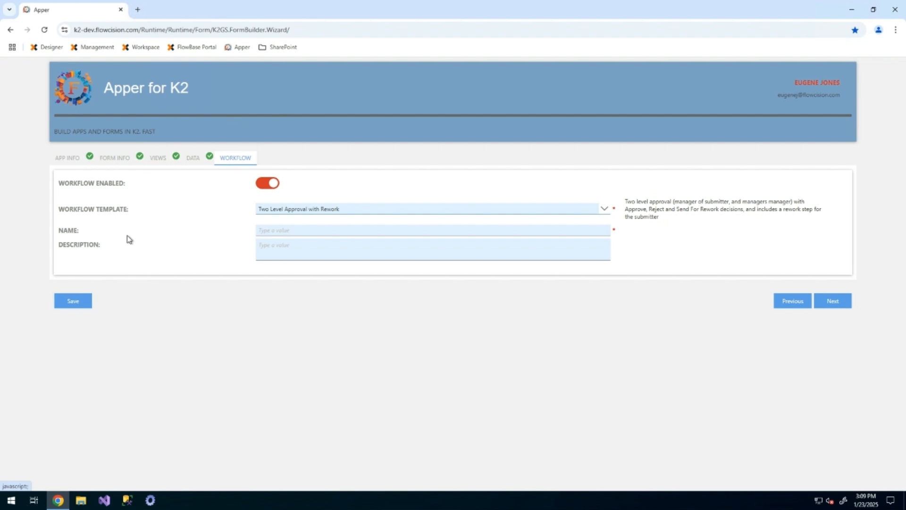
- Name the workflow Expense Request Approval, describe it as "Route expense reimbursement requests for approval to completion", and proceed to the summary
left_click(292, 232)
left_click(330, 301)
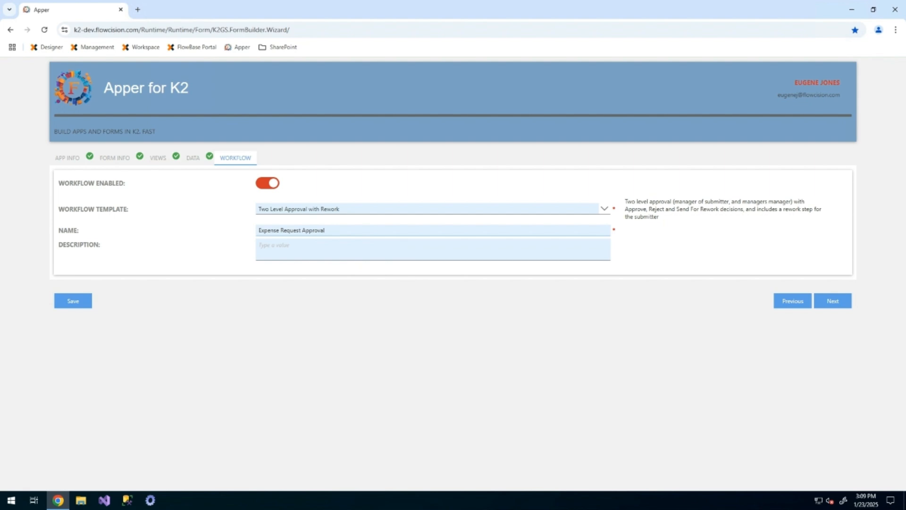
type("Route expense reimbursement requests for approval to completion")
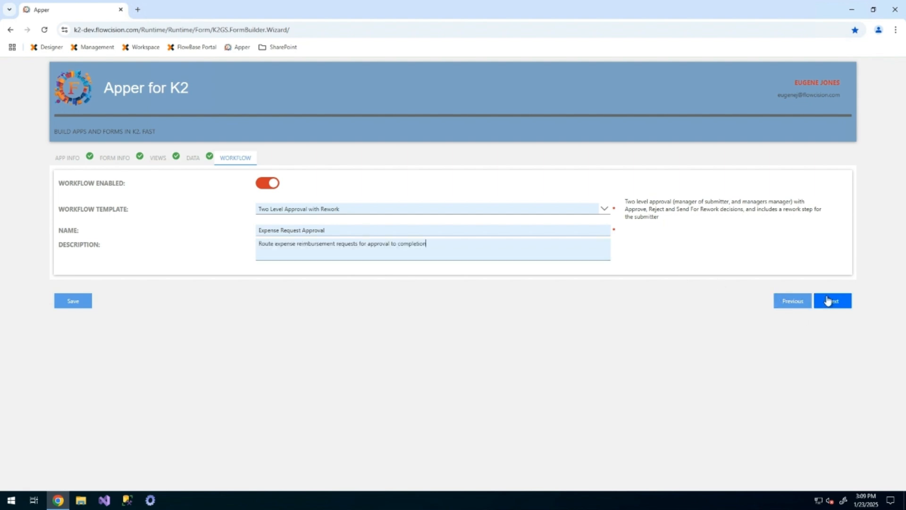
left_click(829, 302)
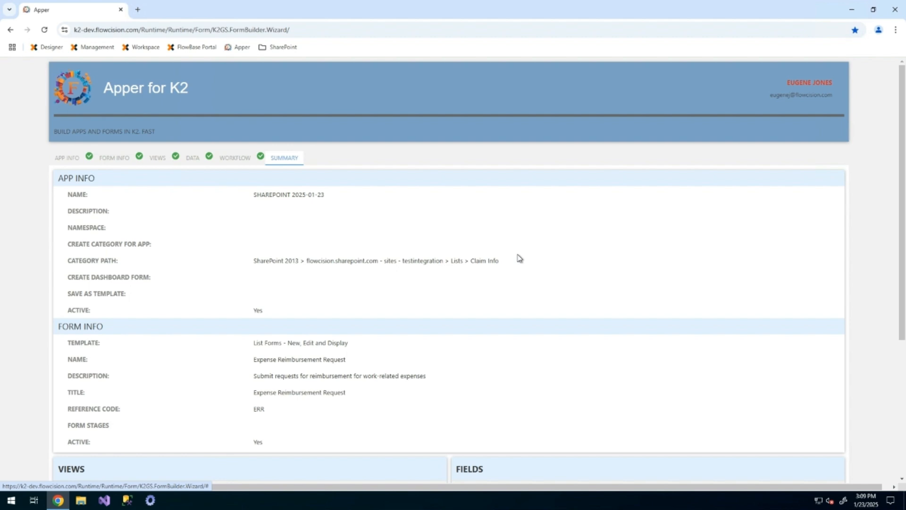
- Review the app summary including the Claim Info view's fields, submit it, and confirm deployment of the SharePoint forms
scroll(516, 249, "down", 5)
left_click(298, 303)
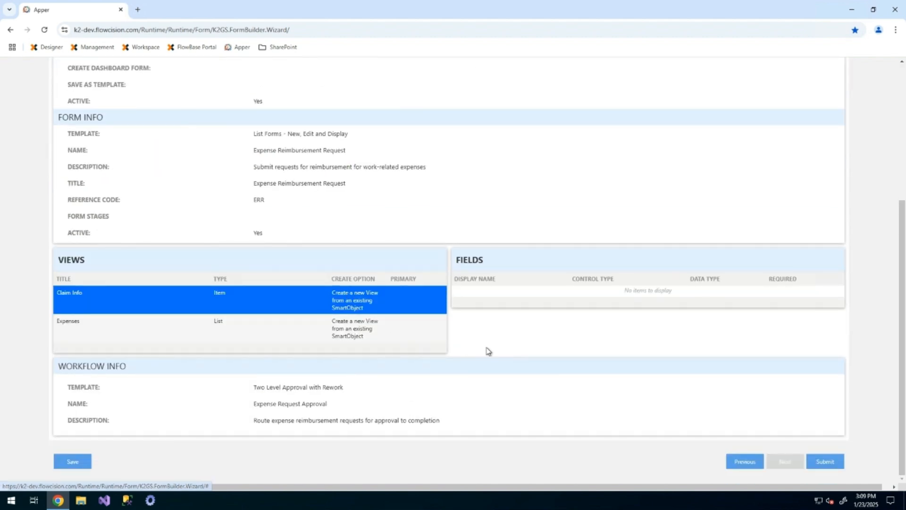
scroll(483, 362, "up", 5)
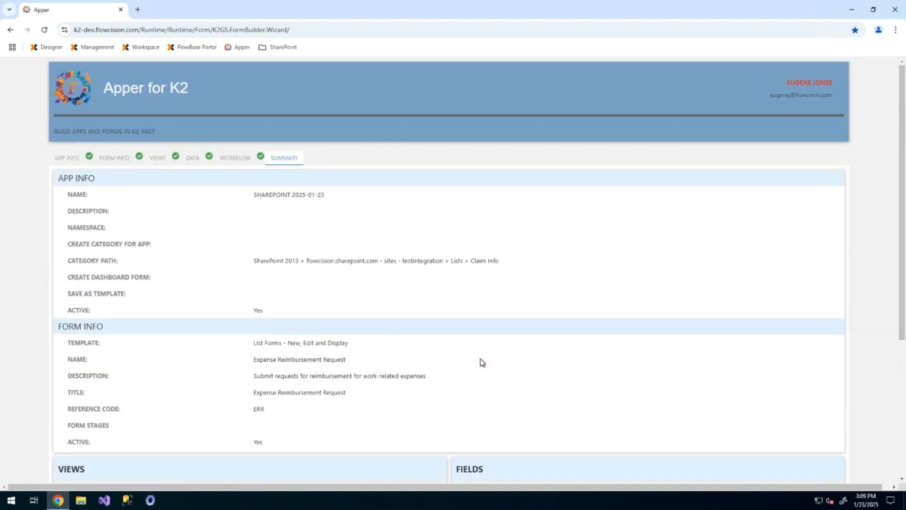
scroll(474, 307, "down", 4)
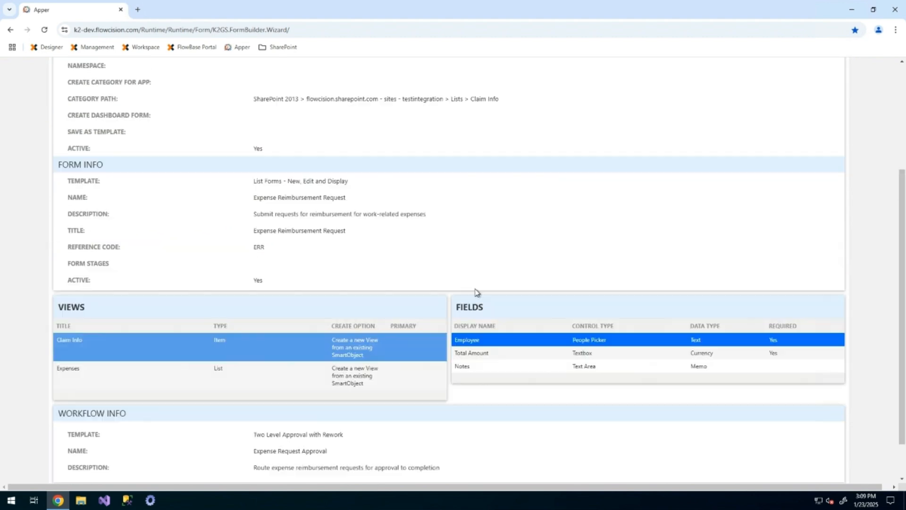
scroll(477, 292, "up", 3)
scroll(478, 290, "down", 5)
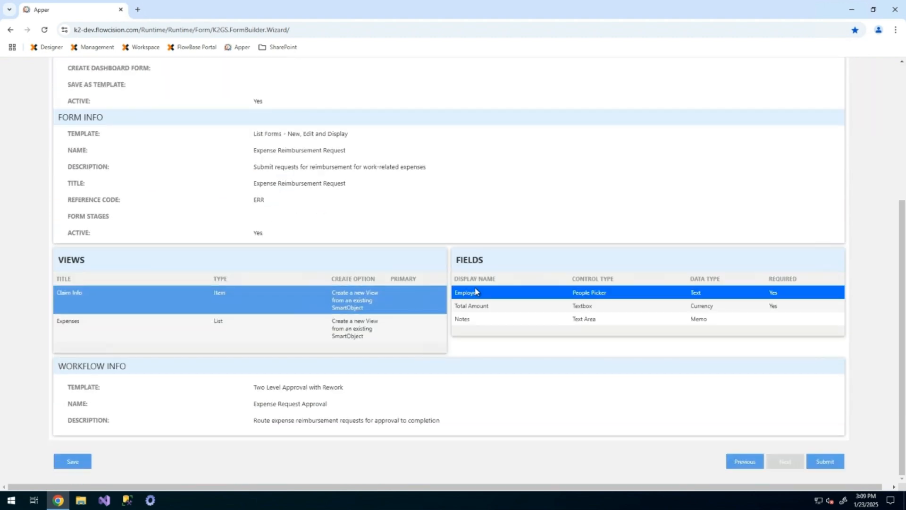
left_click(828, 465)
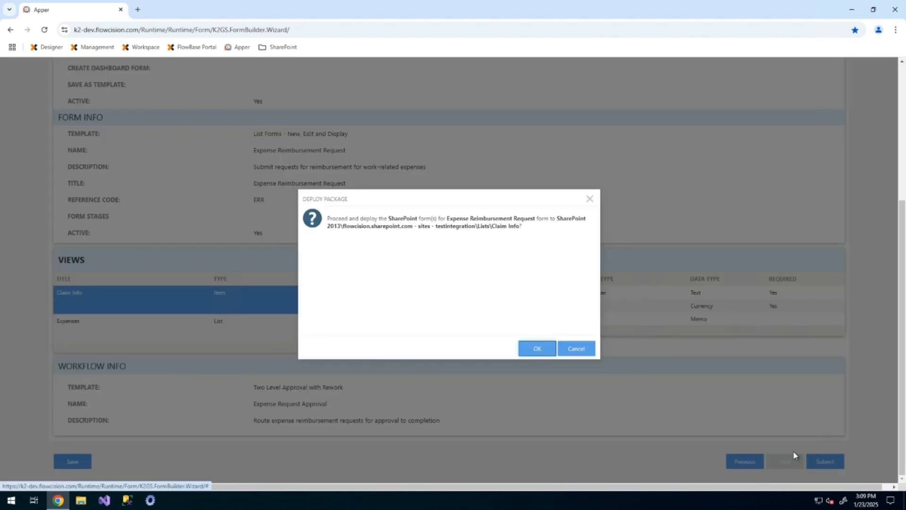
left_click(538, 348)
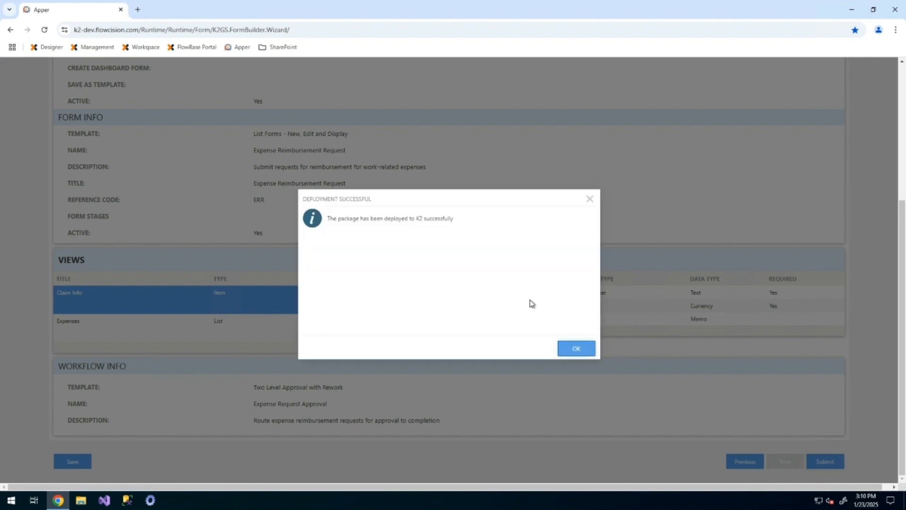
left_click(575, 349)
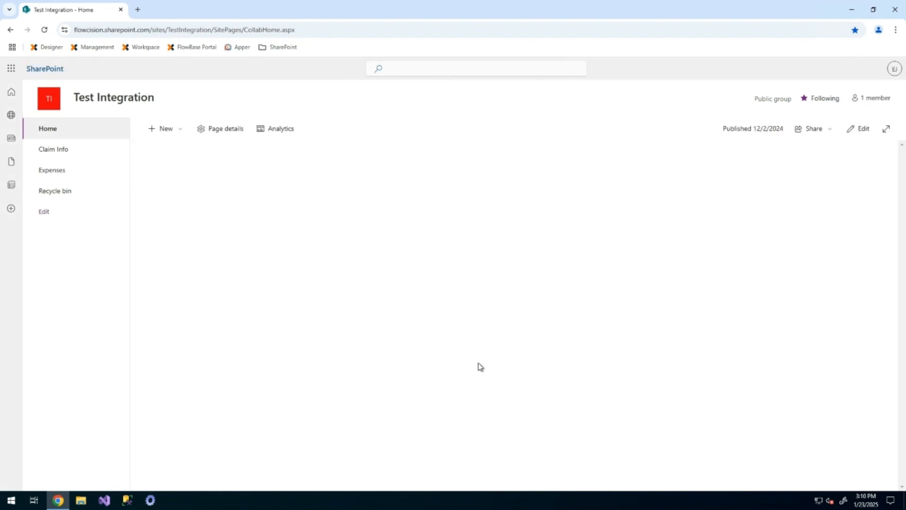
- In the SharePoint Test Integration site, open the Claim Info list's K2 application and its form settings
left_click(77, 151)
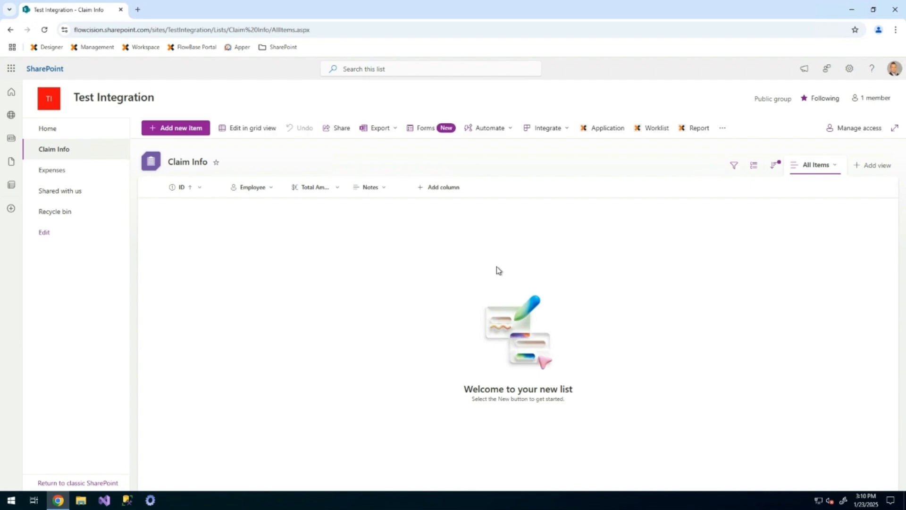
left_click(609, 128)
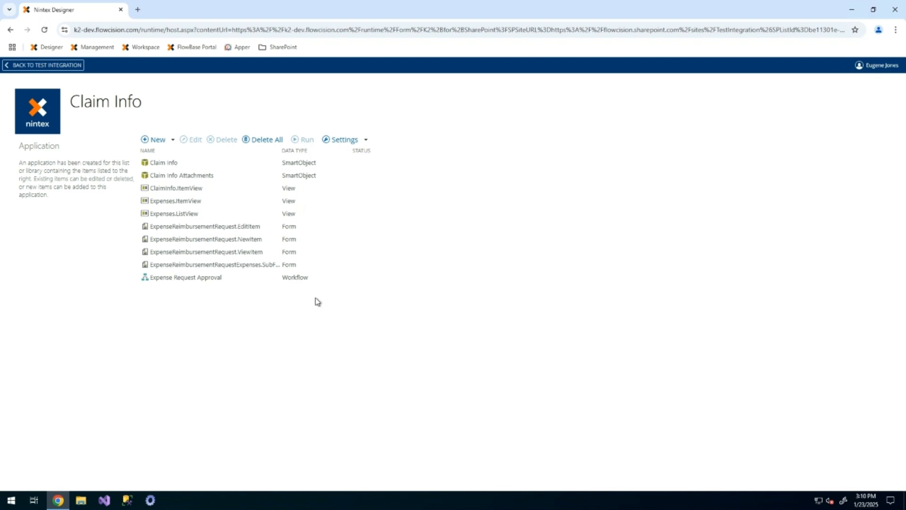
left_click(366, 141)
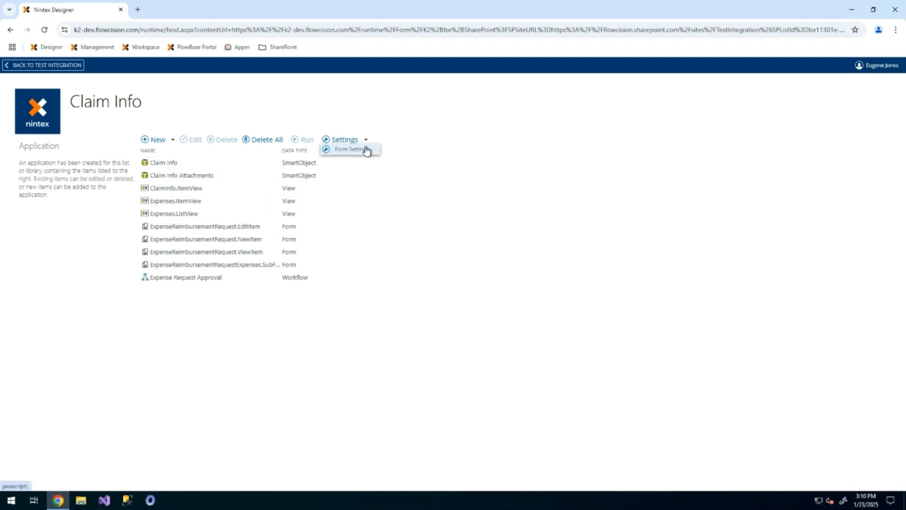
left_click(367, 150)
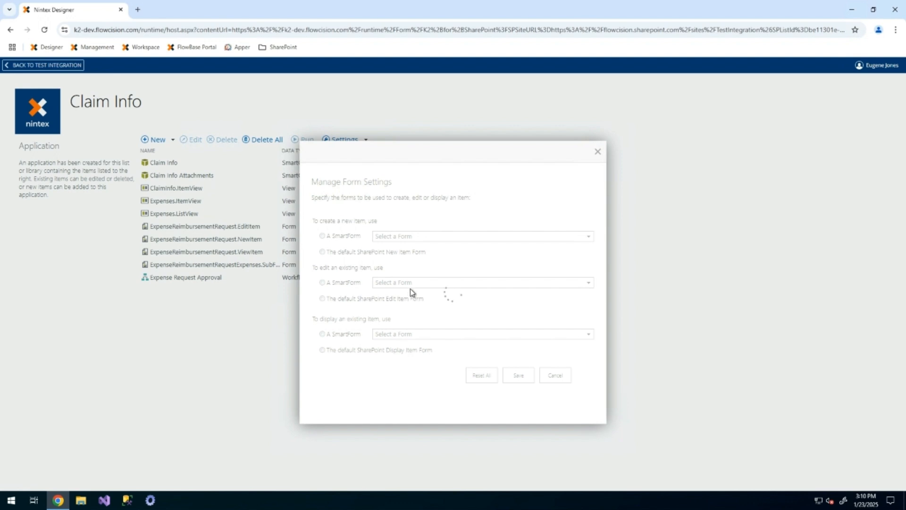
- Assign ExpenseReimbursementRequest.NewItem for creating items and ExpenseReimbursementRequest.ViewItem for displaying items, and save the form settings
left_click(500, 237)
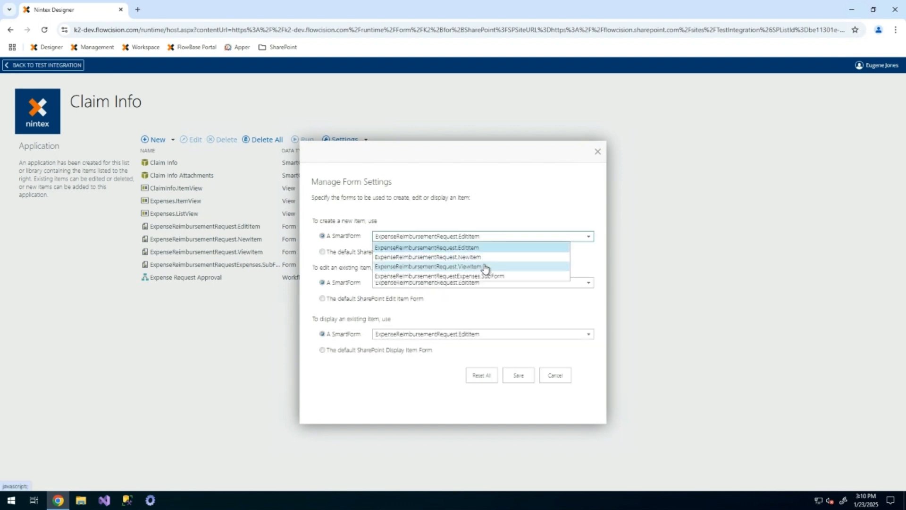
left_click(485, 258)
left_click(496, 283)
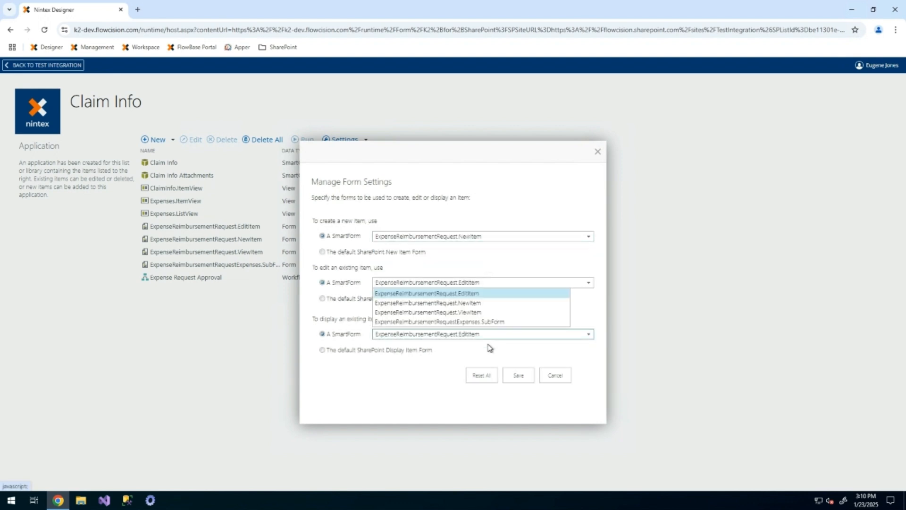
left_click(474, 313)
left_click(519, 375)
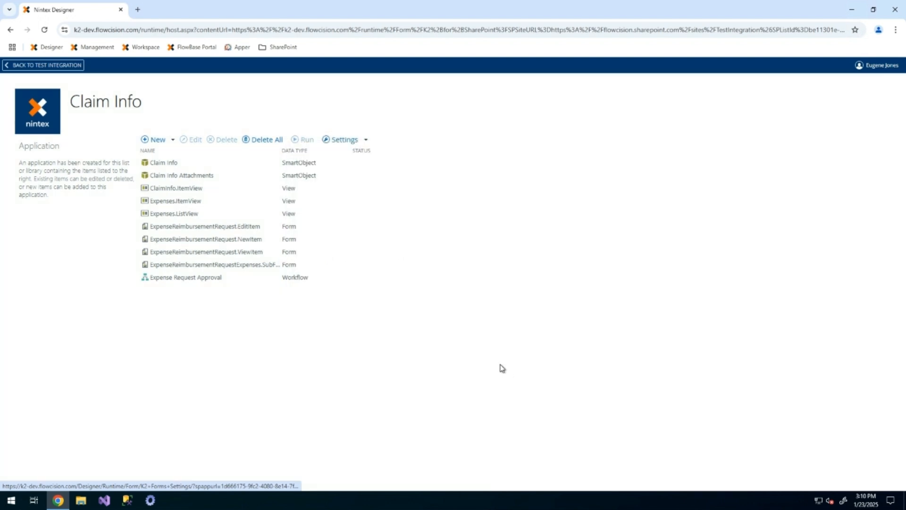
- Open a new Claim Info item in SharePoint and pick the employee from the user search
left_click(114, 104)
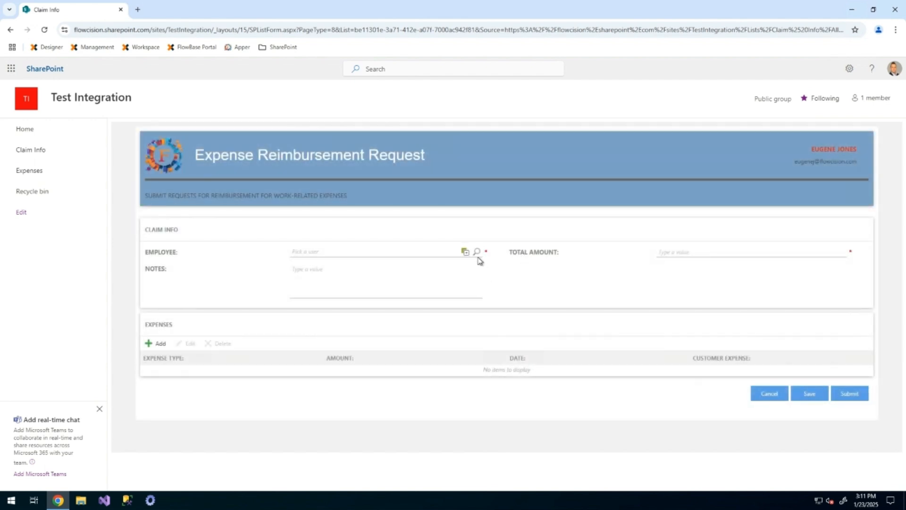
left_click(477, 253)
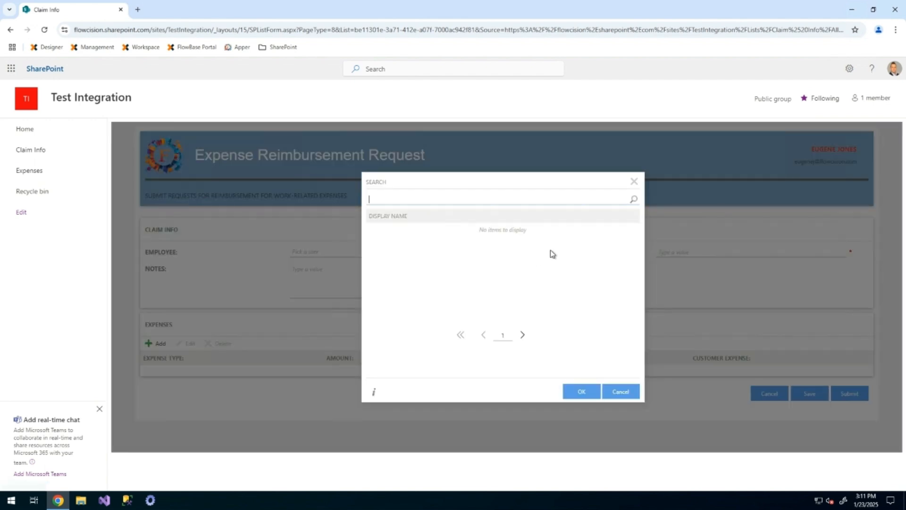
left_click(634, 199)
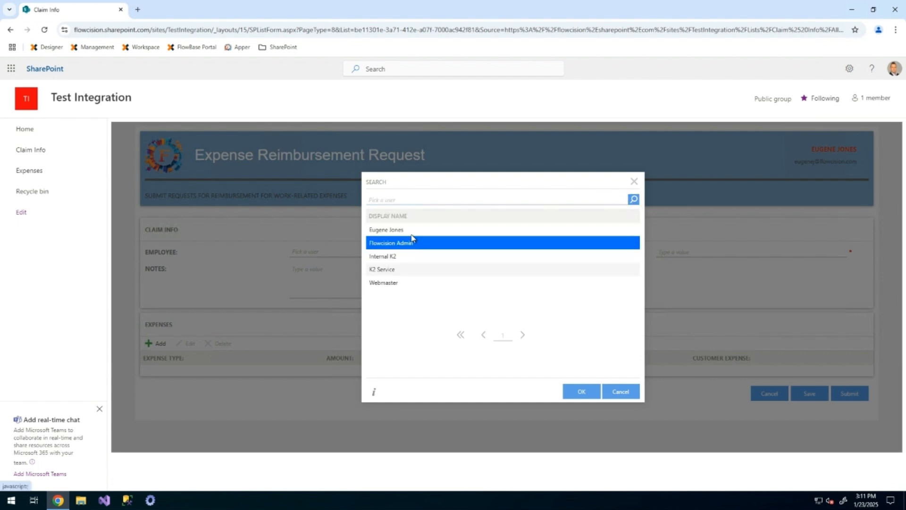
left_click(412, 229)
left_click(578, 395)
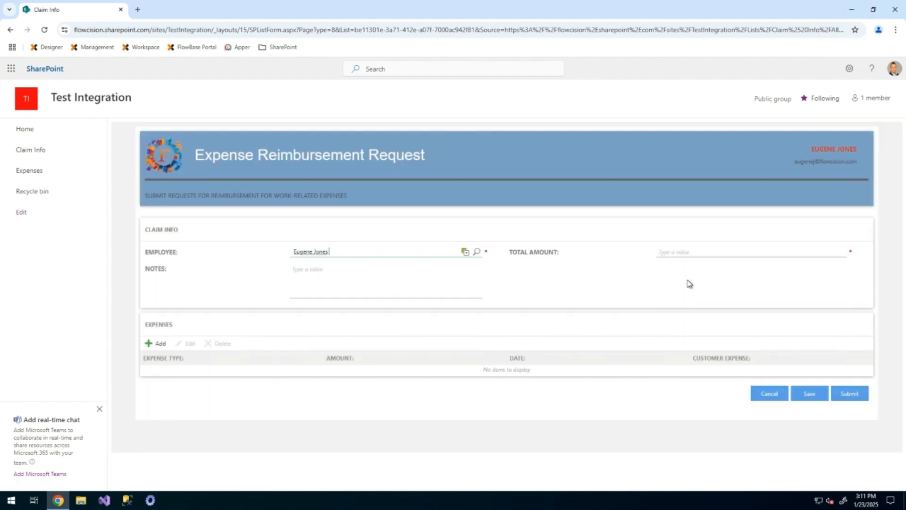
- Enter a total amount of 500 and the note "This is a demo" for the claim
left_click(710, 251)
type("500")
left_click(352, 276)
- Add an Airfare expense of 300 dated Jan 13, 2025 to the claim and mark it as a customer expense
left_click(155, 343)
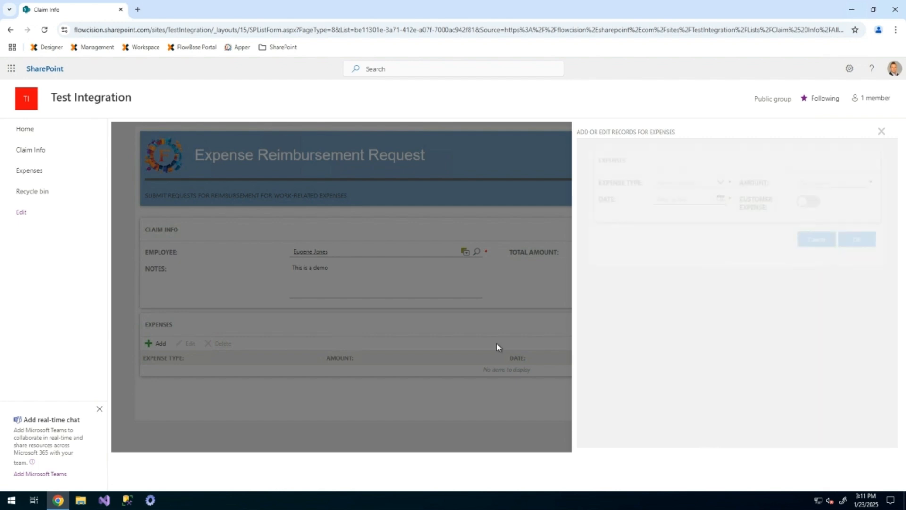
left_click(722, 183)
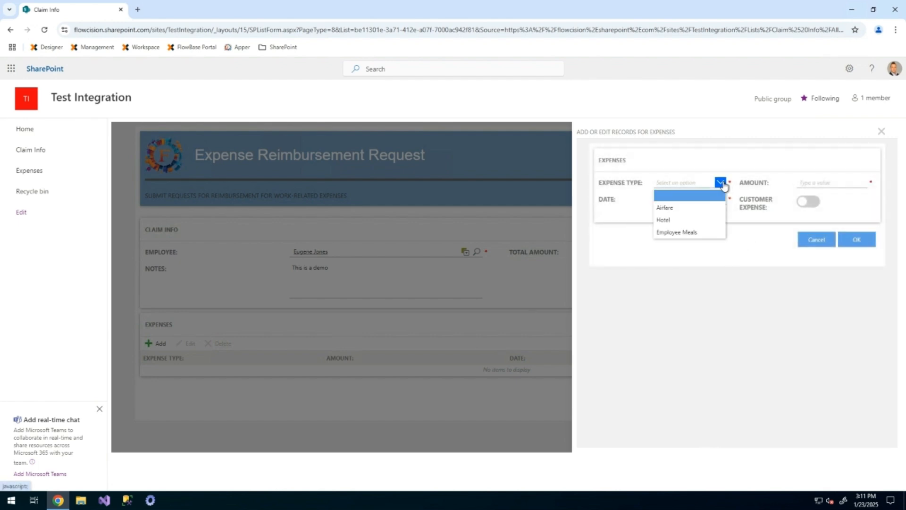
left_click(694, 207)
left_click(821, 180)
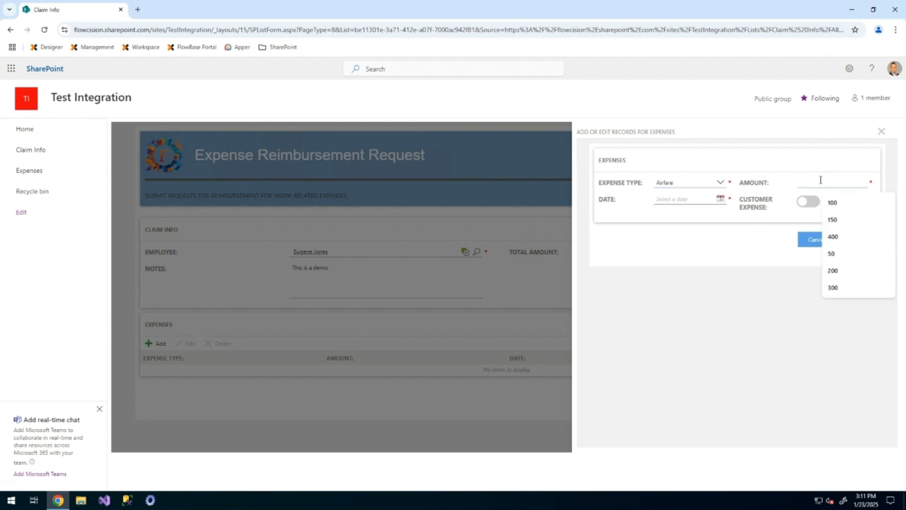
type("300")
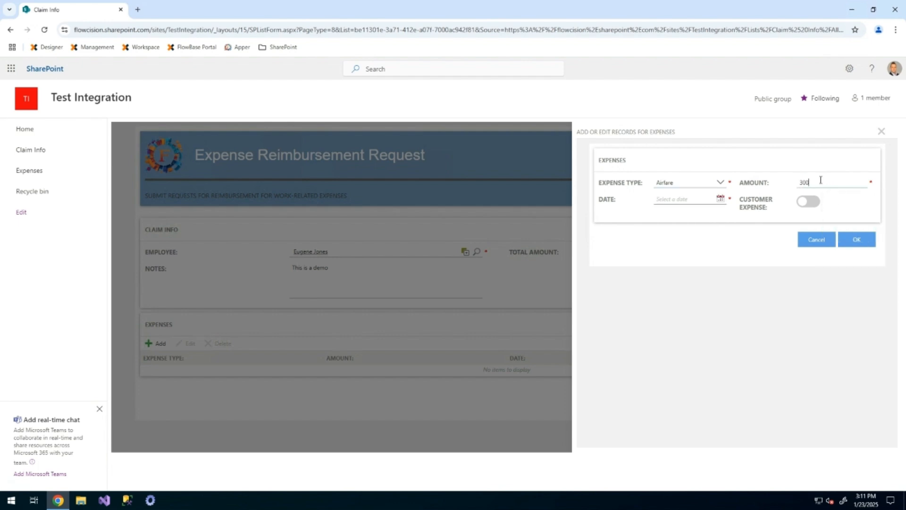
left_click(719, 198)
left_click(610, 290)
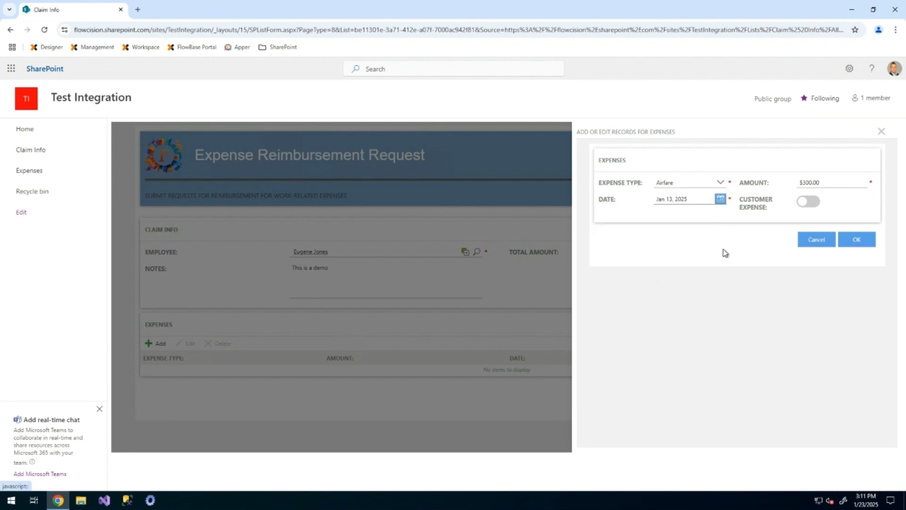
left_click(809, 206)
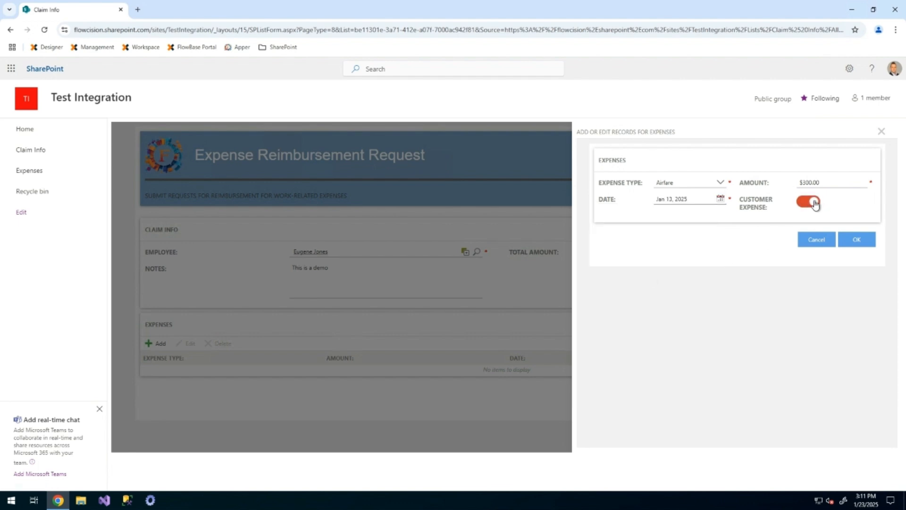
left_click(868, 240)
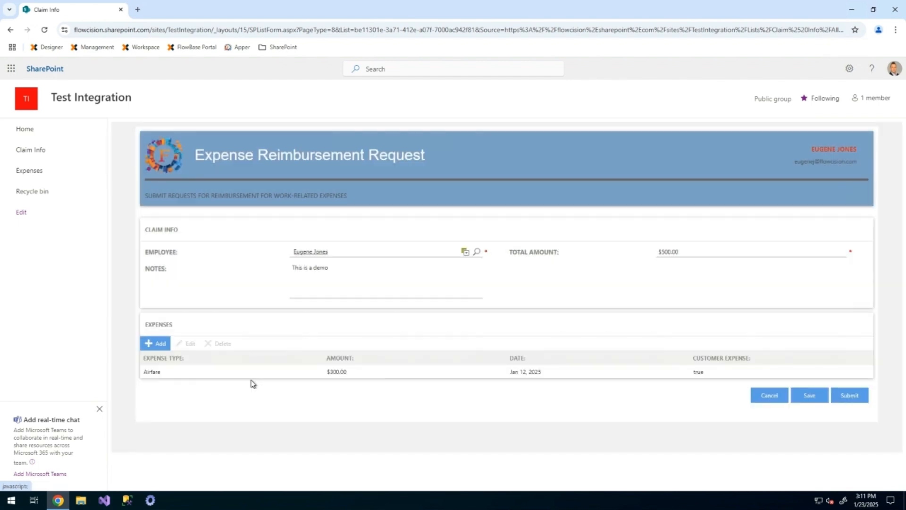
- Add a Hotel expense of 200 with a January 2025 date to the claim, leaving it as a non-customer expense
left_click(166, 344)
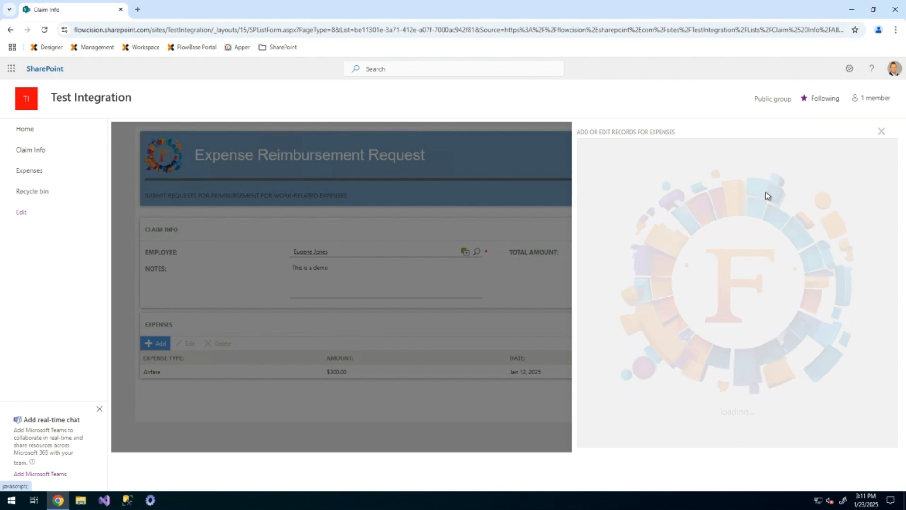
left_click(712, 182)
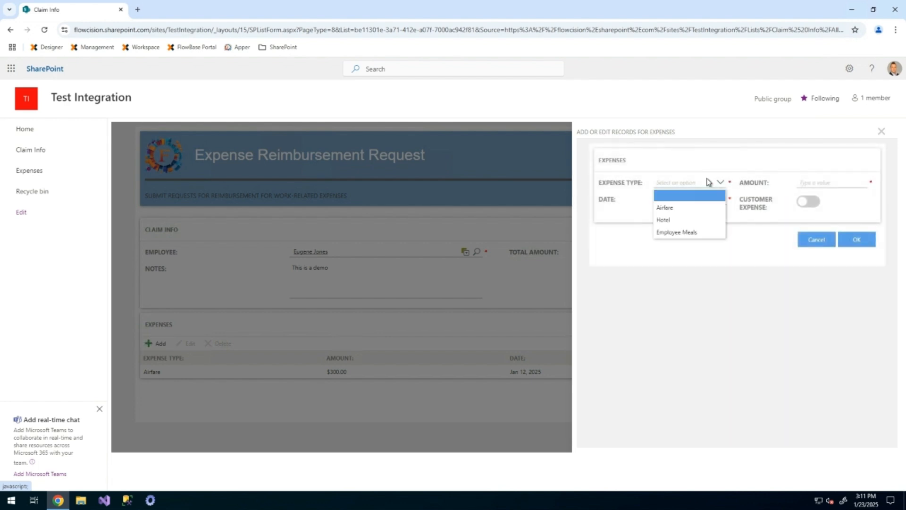
left_click(684, 219)
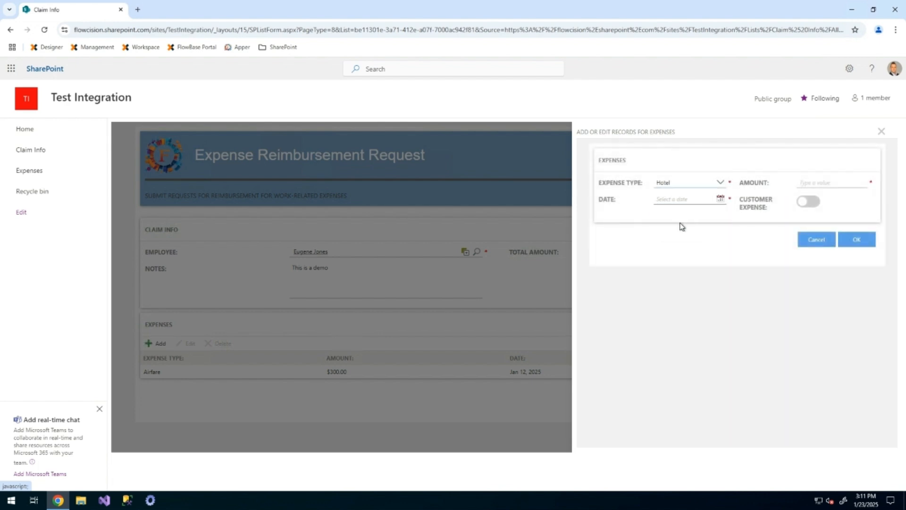
left_click(811, 181)
type("200")
left_click(696, 200)
left_click(721, 199)
left_click(726, 264)
left_click(857, 239)
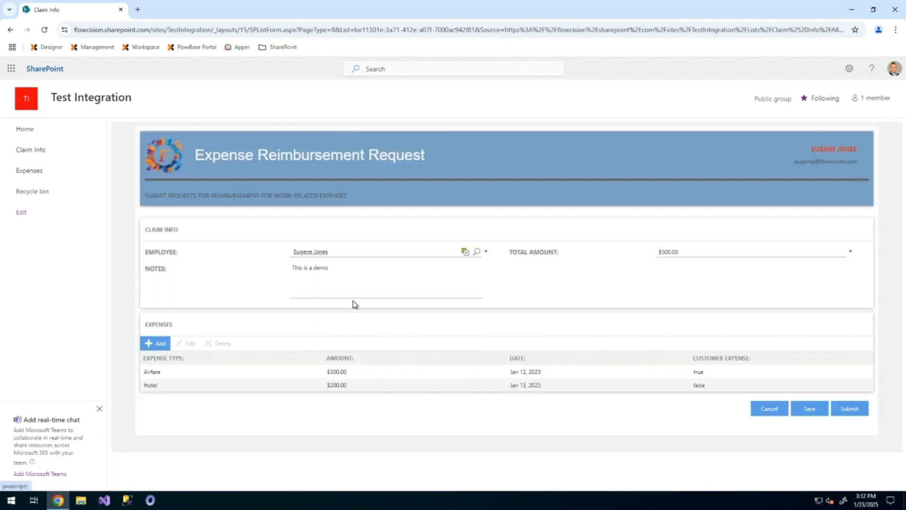
- Submit the Expense Reimbursement Request, dismiss the confirmation, and open the site's Expenses list
left_click(846, 407)
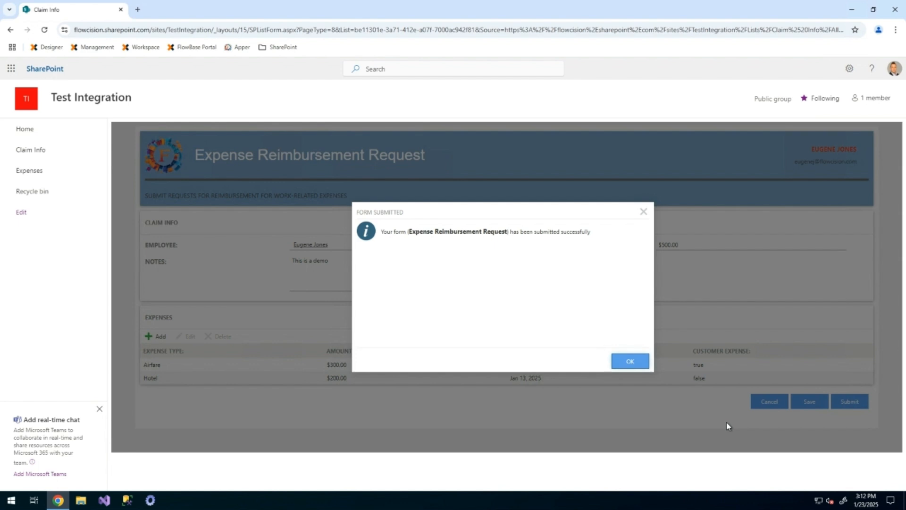
left_click(623, 366)
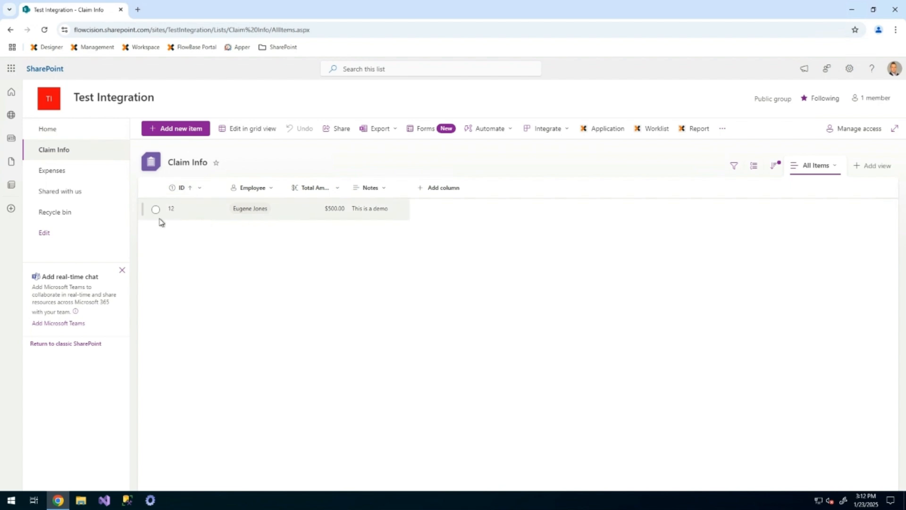
left_click(71, 174)
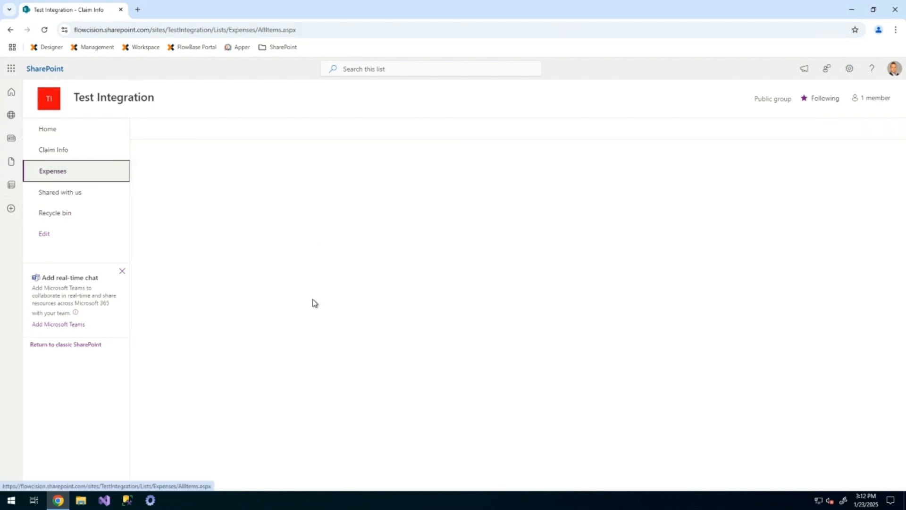